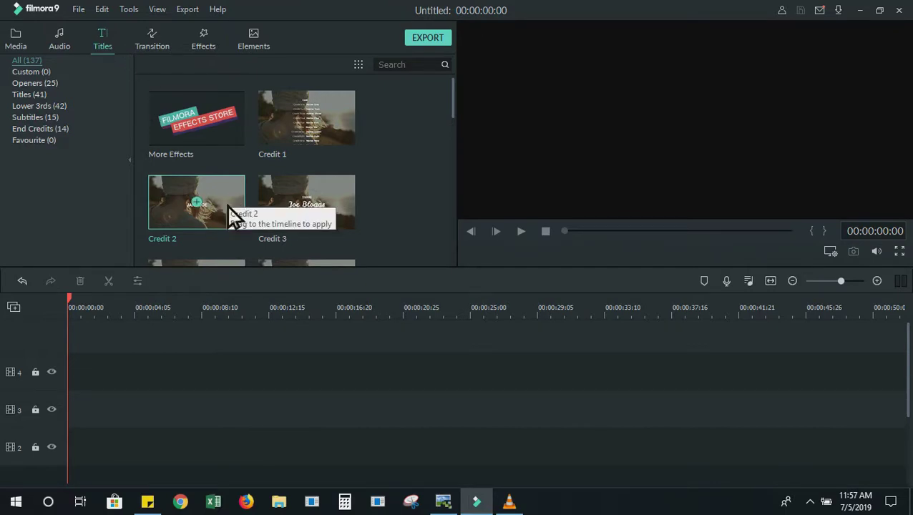
Place the Credit 2 title at the start of track 4 and open its text for editing.
click(232, 212)
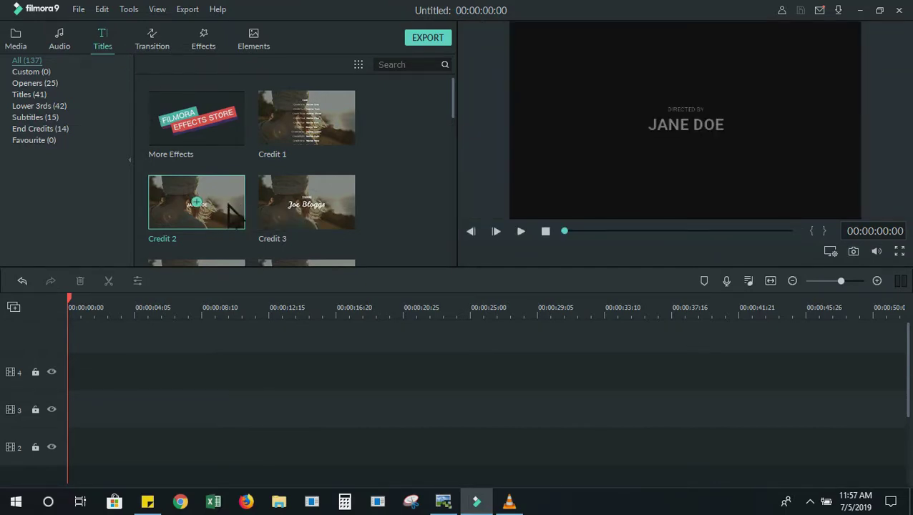
drag(229, 209, 84, 392)
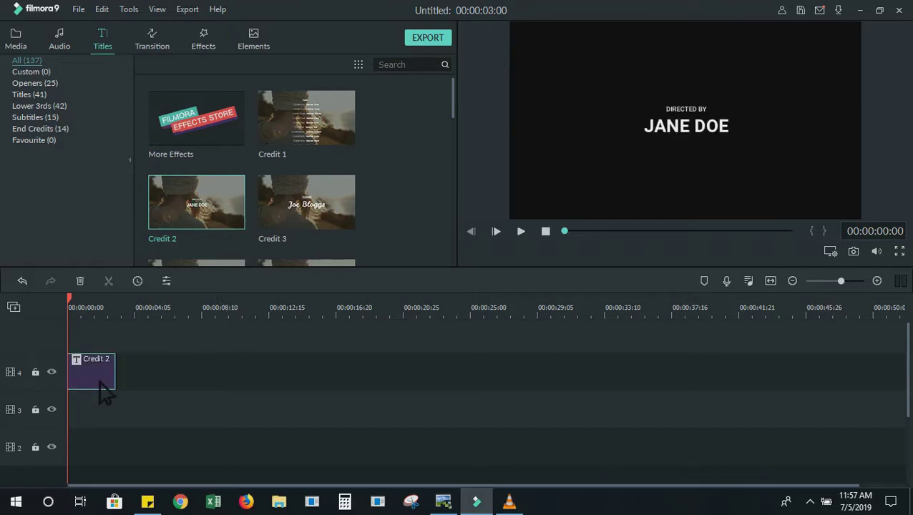
double_click(99, 386)
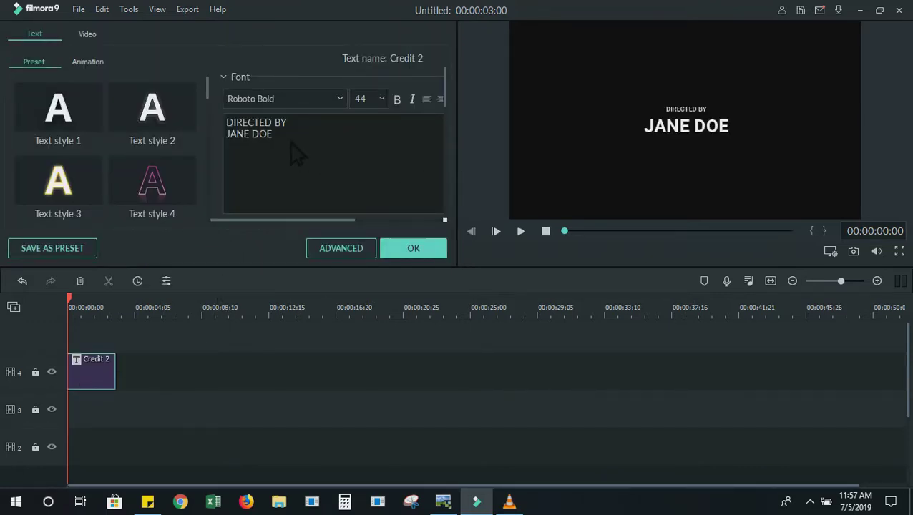
Replace the name below "DIRECTED BY" in the title text with "ROBVLOG".
drag(297, 153, 340, 228)
key(BackSpace)
key(BackSpace)
key(BackSpace)
key(BackSpace)
key(BackSpace)
key(BackSpace)
key(BackSpace)
key(BackSpace)
key(BackSpace)
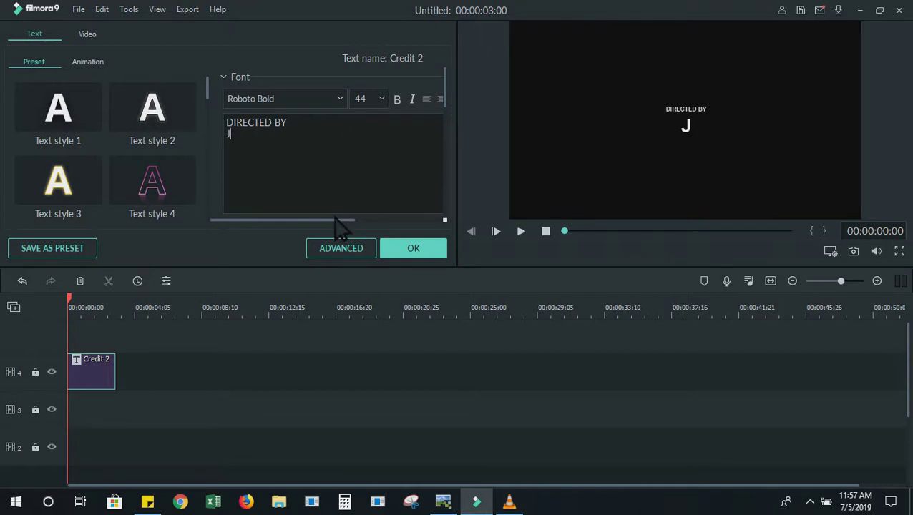
text(ROBVLOG)
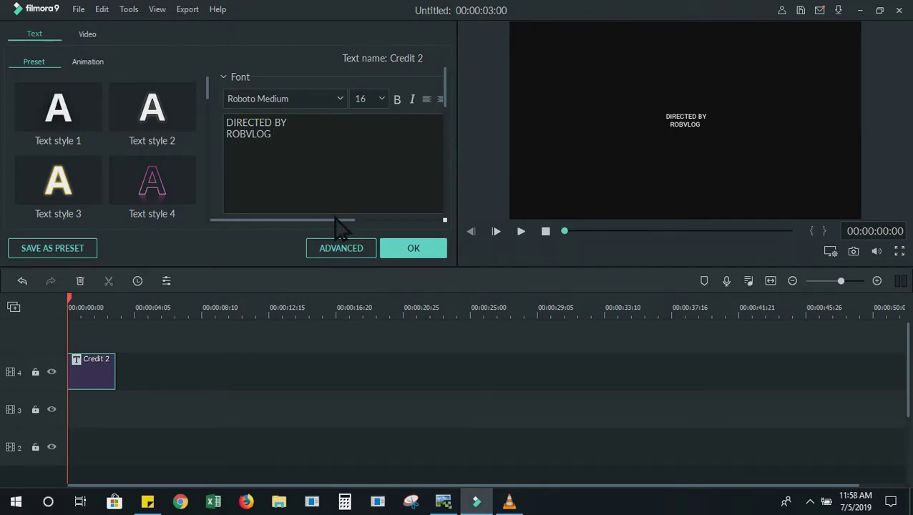
Open the advanced text editor for the title and set the font size to 125.
click(366, 250)
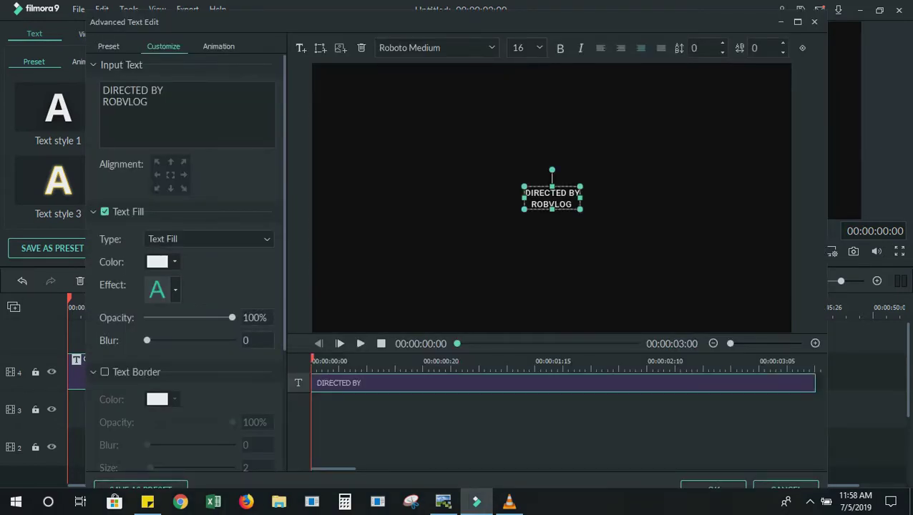
click(538, 47)
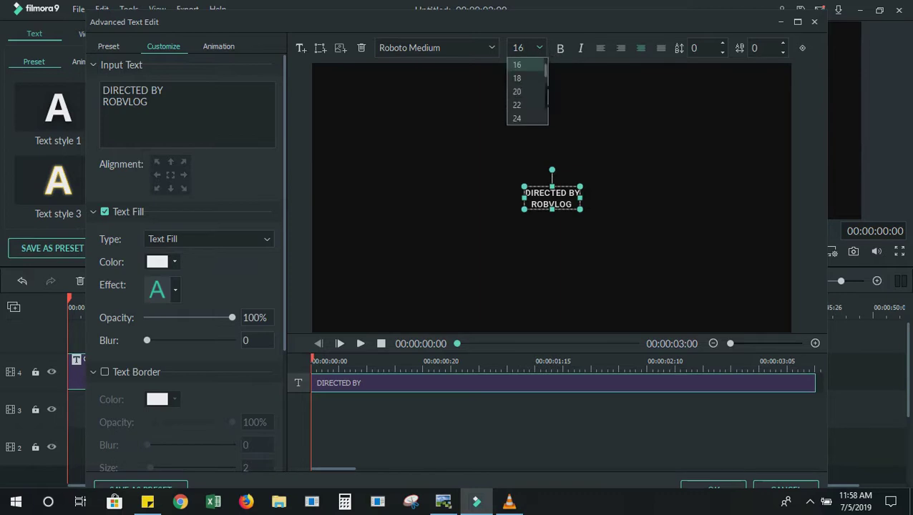
key(Down)
key(Down)
key(Down)
key(Down)
key(Down)
key(Down)
key(Down)
key(Down)
key(Down)
key(Down)
key(Down)
key(Down)
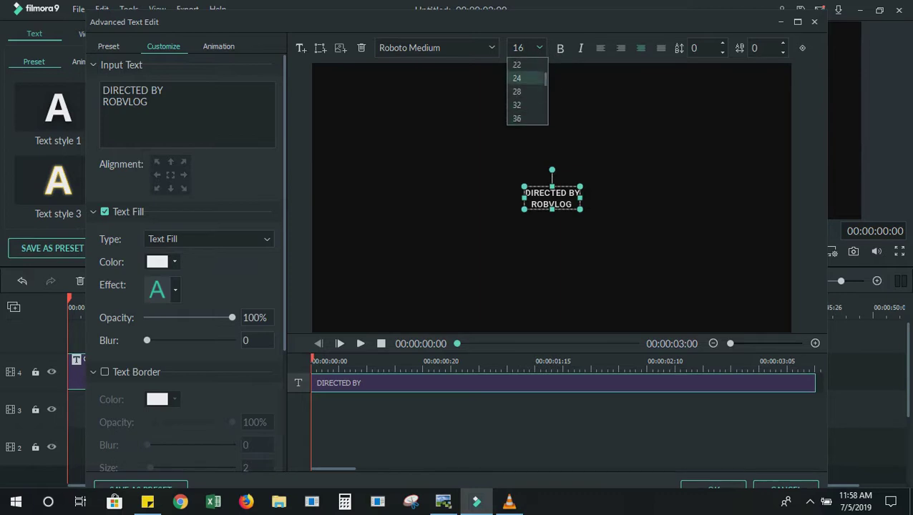
click(540, 118)
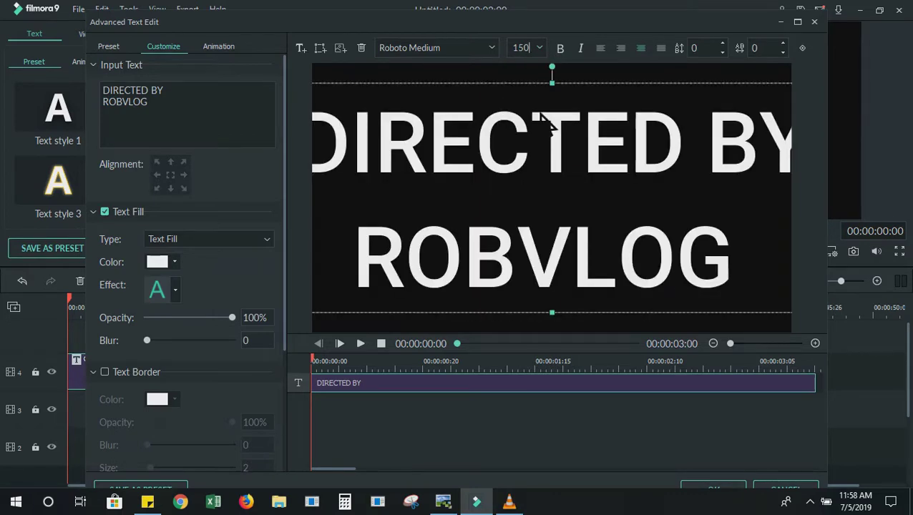
click(541, 48)
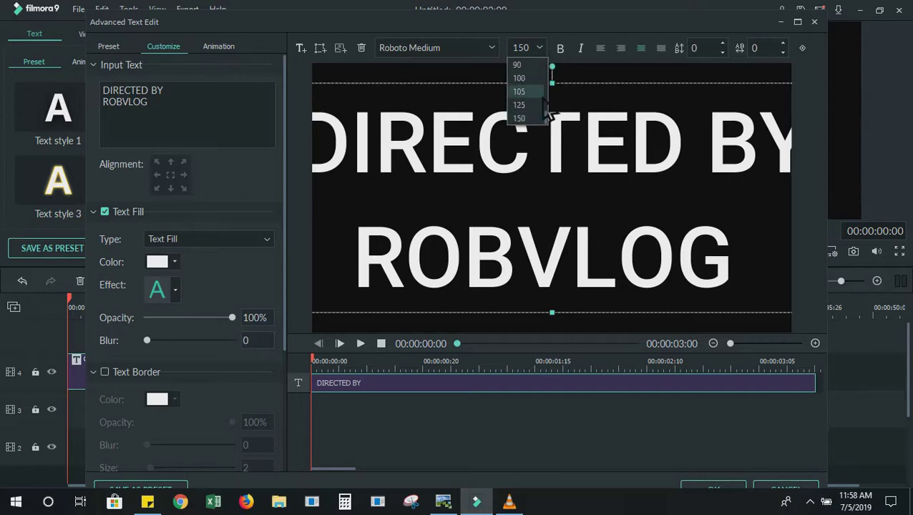
click(539, 108)
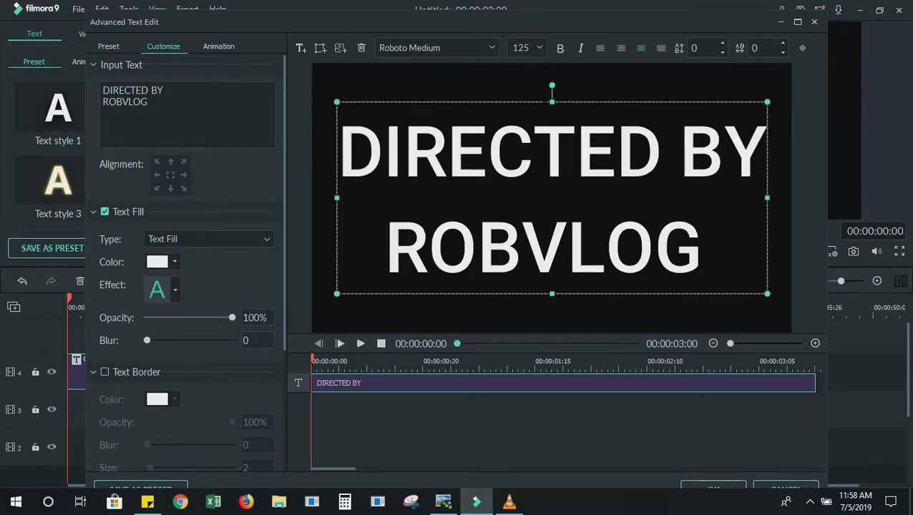
Change the title's font to Russo One.
click(501, 49)
scroll(487, 96, down, 2)
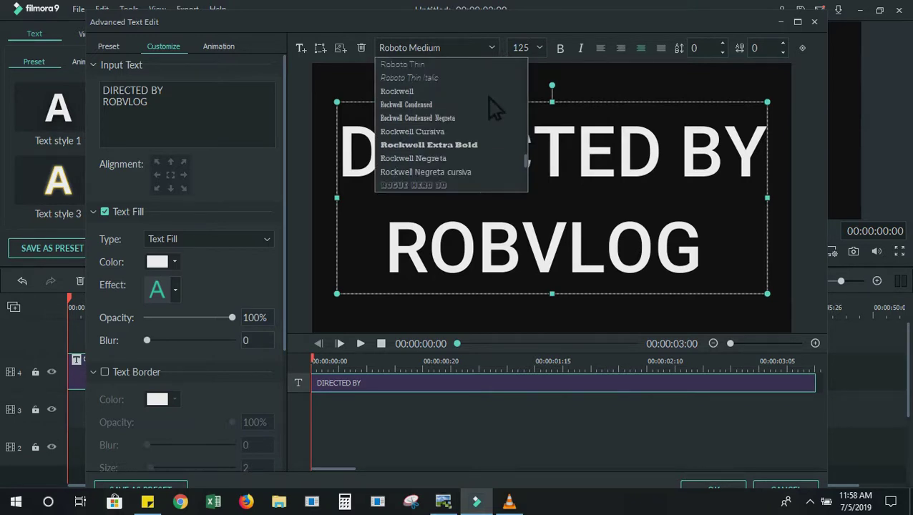
scroll(488, 96, down, 2)
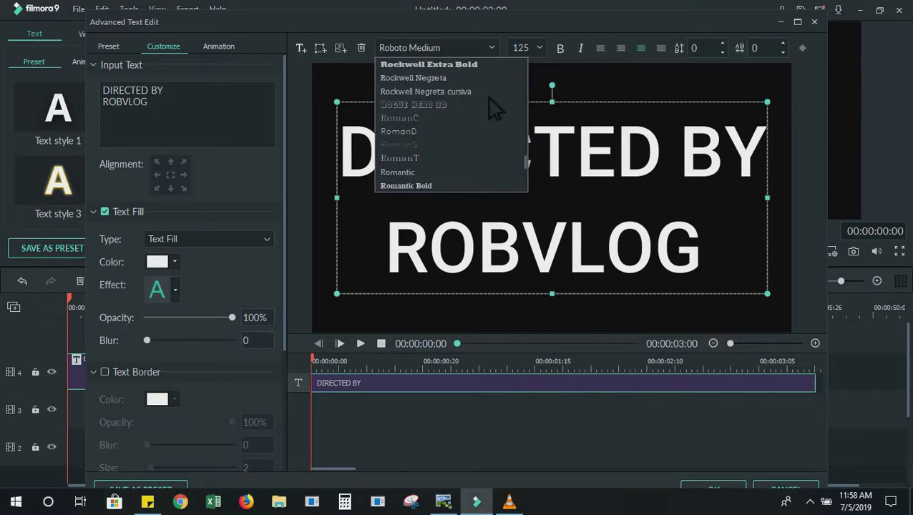
scroll(488, 97, down, 1)
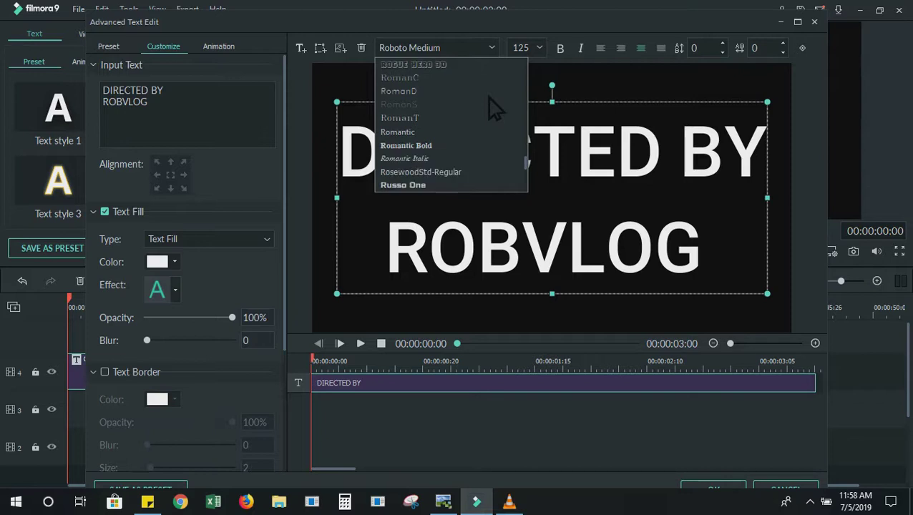
click(434, 185)
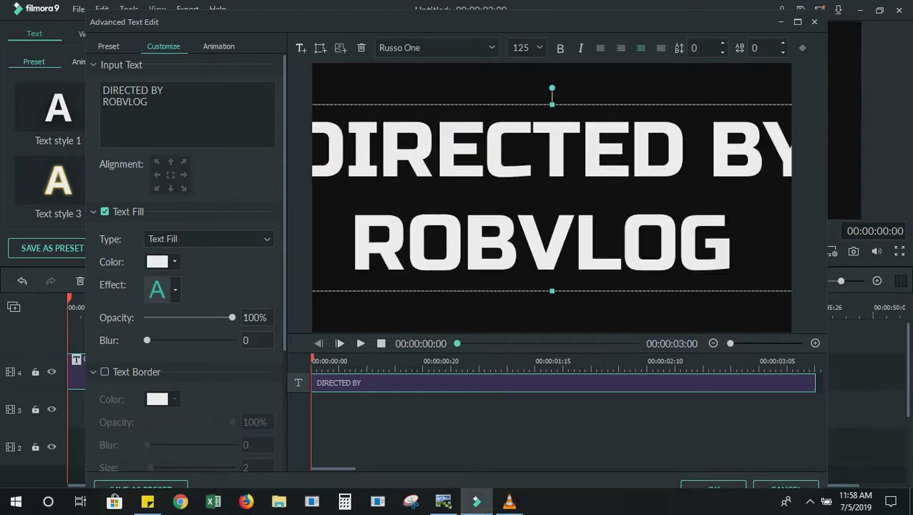
Set the title's font size to 105 and apply the text changes.
click(539, 48)
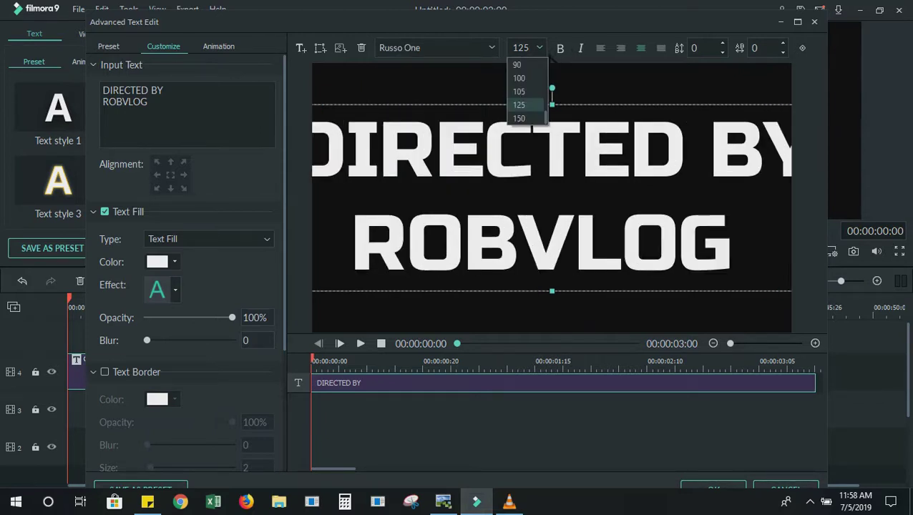
click(527, 91)
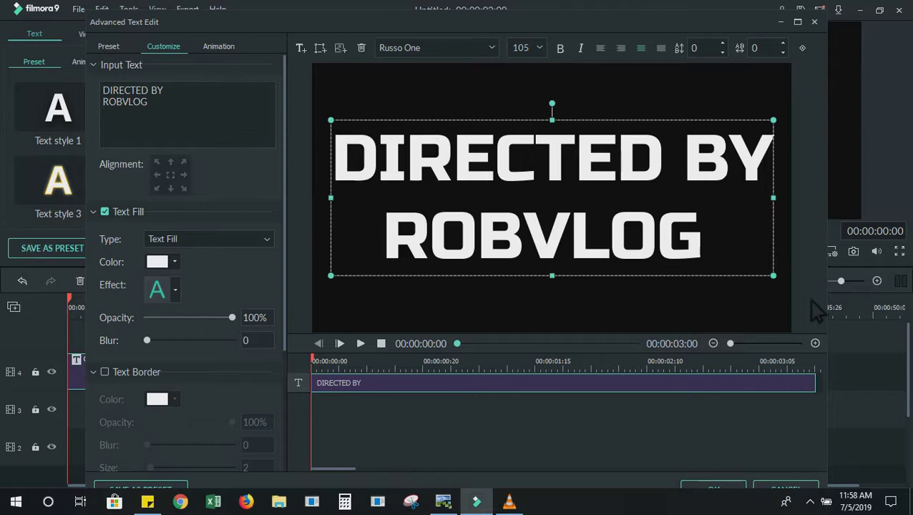
click(714, 489)
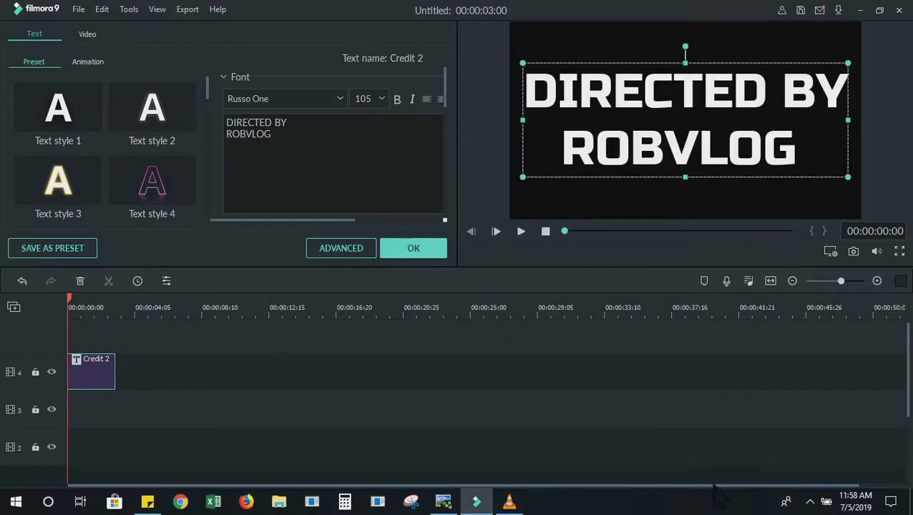
click(437, 250)
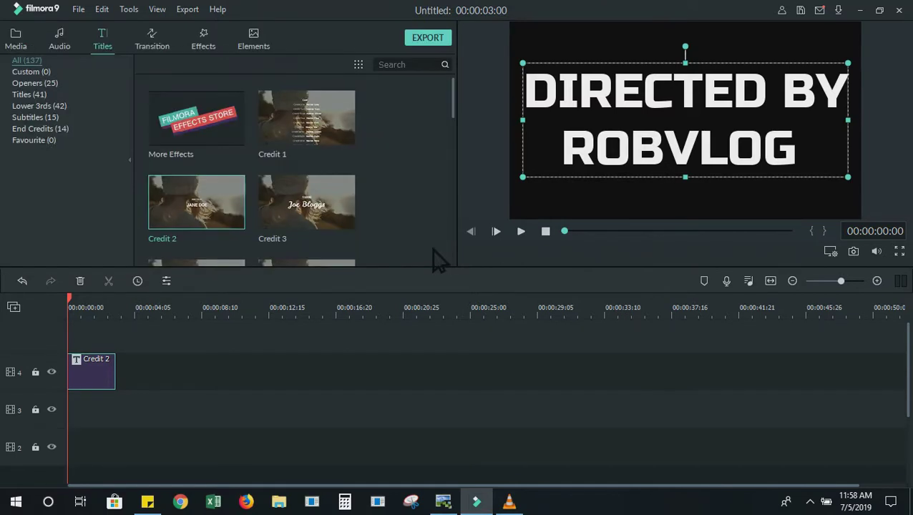
Export the title as an MP4 file named "FILMORA 9 TUTORIAL (TXT MASK)" and close the export window.
click(442, 42)
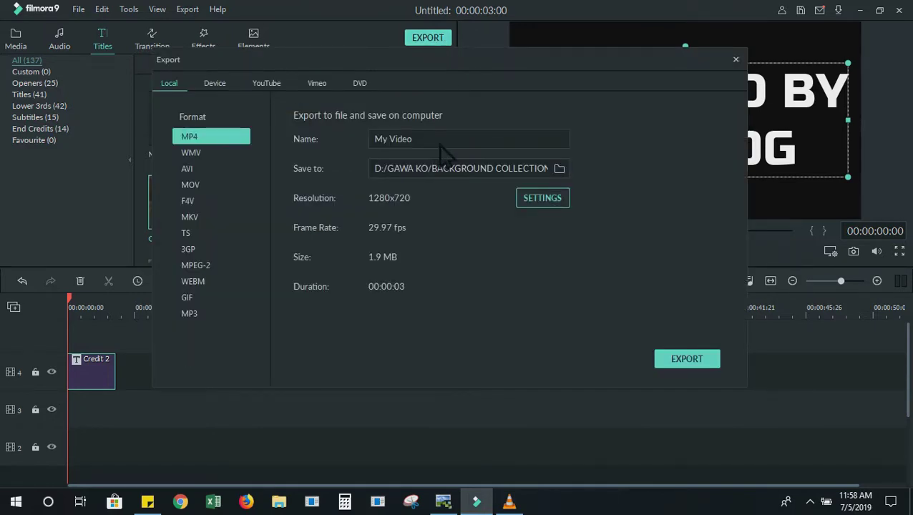
key(ctrl+a)
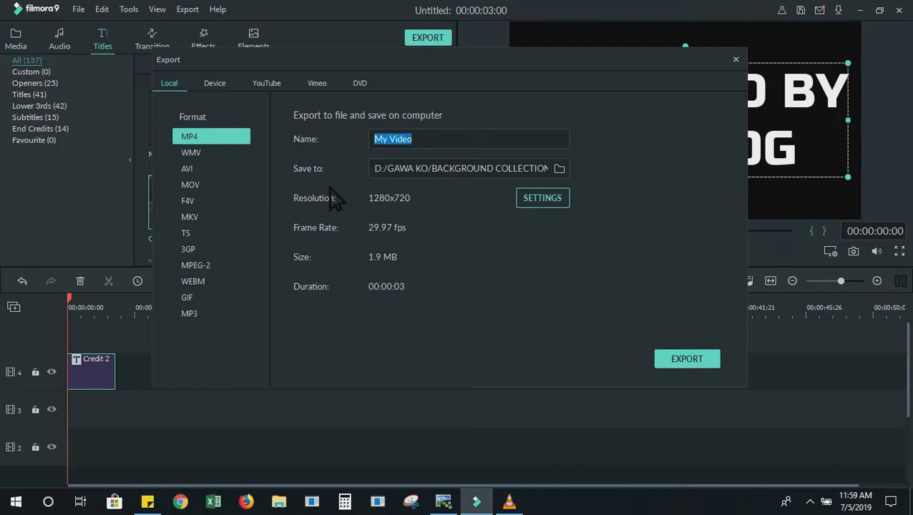
text(FILO)
key(BackSpace)
text(MORA 9 TUTORIAL (TXT MASK)
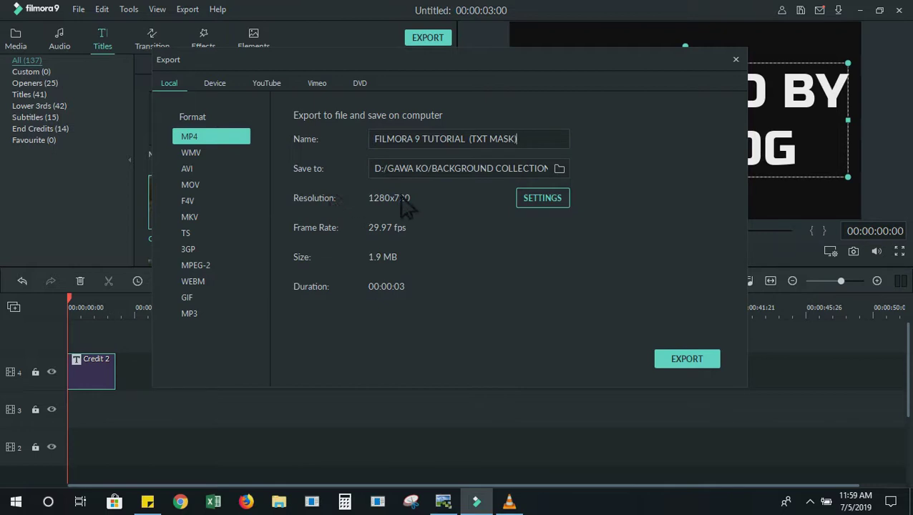
click(700, 363)
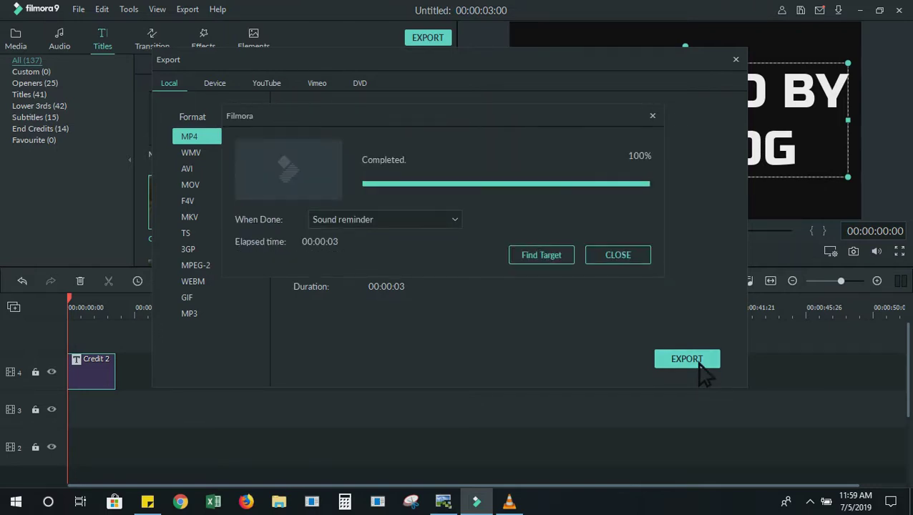
click(643, 260)
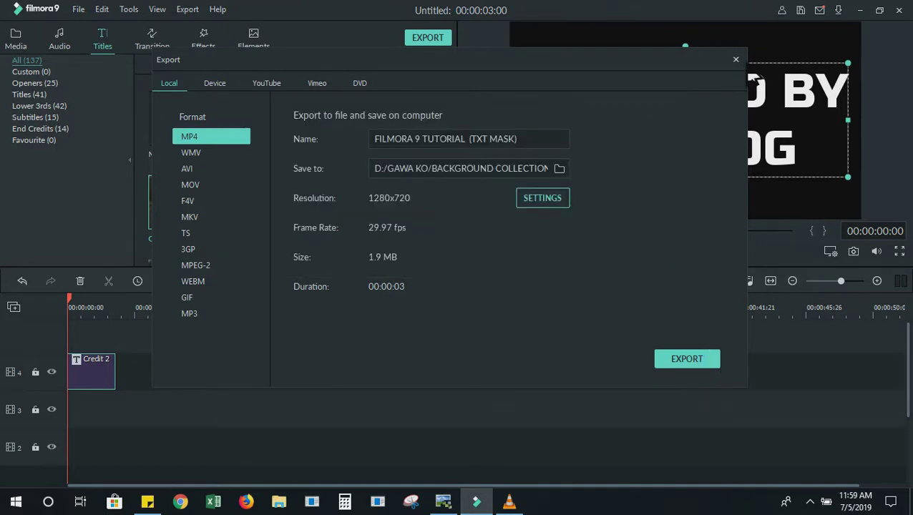
click(736, 59)
Switch to the media library and delete the Credit 2 title from the timeline.
click(16, 39)
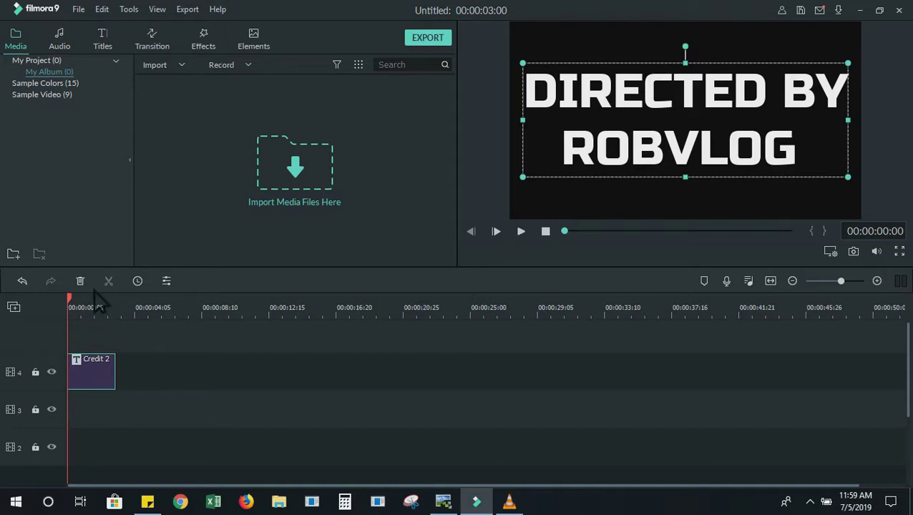
click(81, 281)
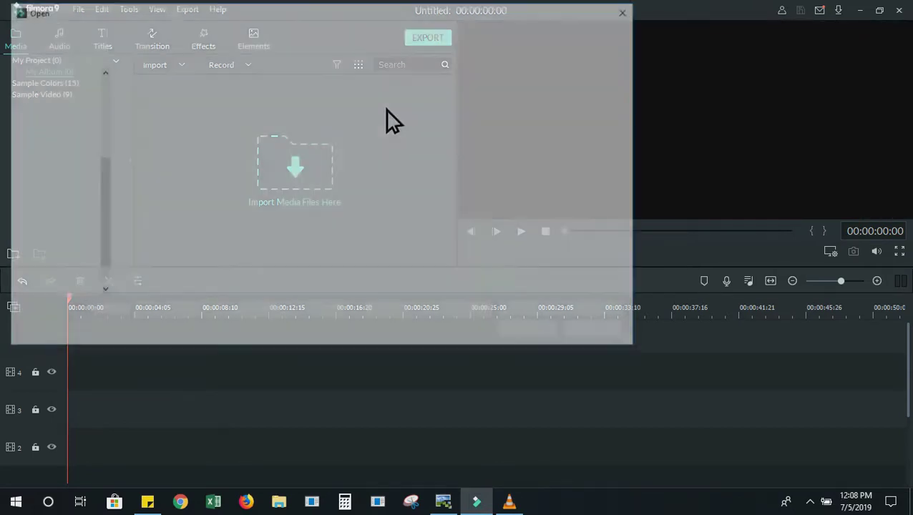
Import the video "FILMORA 9 TUTORIAL (TXT MASK)" from the BACKGROUND COLLECTION SUNSET folder.
right_click(385, 109)
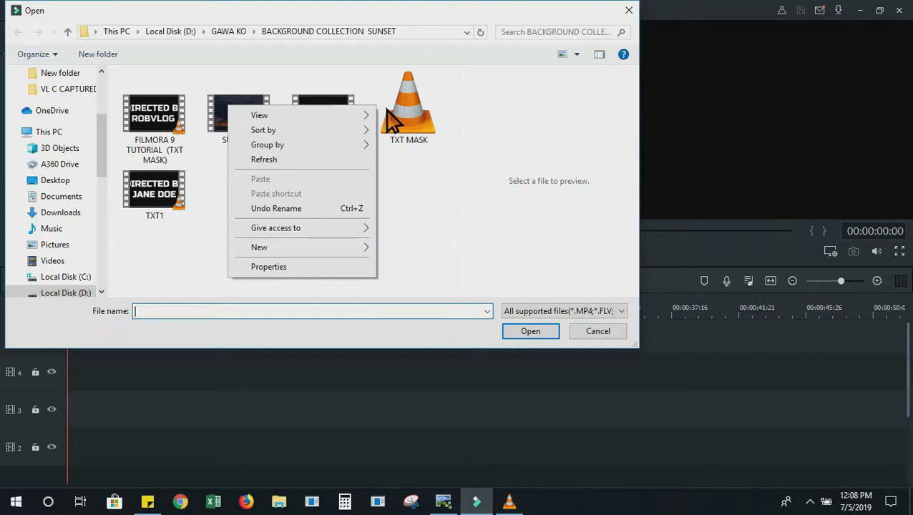
click(468, 250)
click(174, 135)
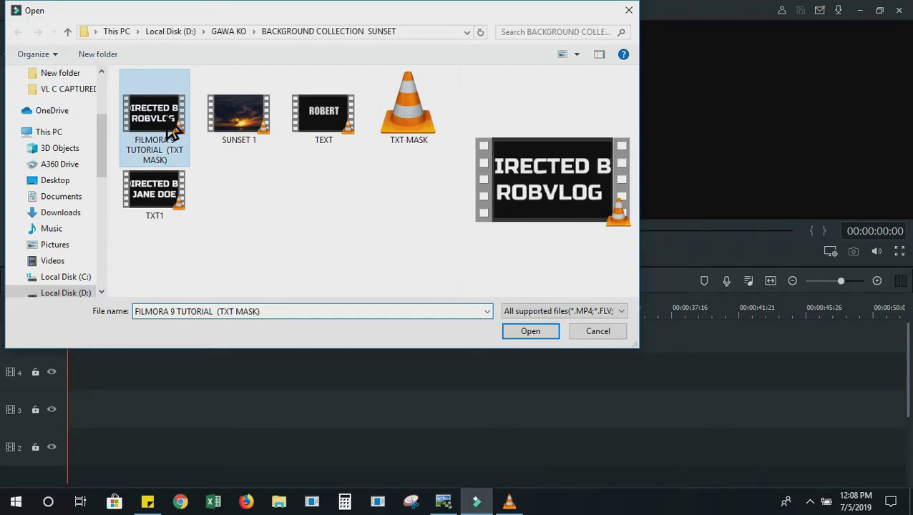
right_click(174, 136)
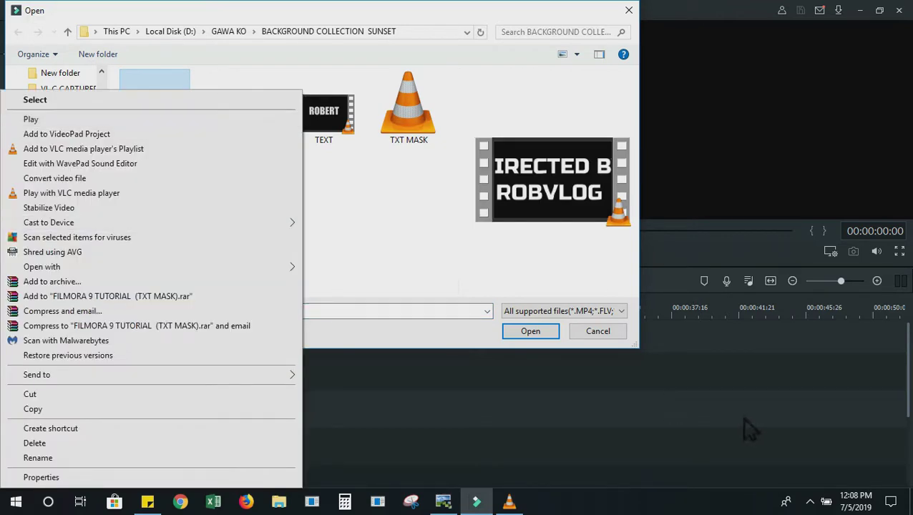
click(533, 333)
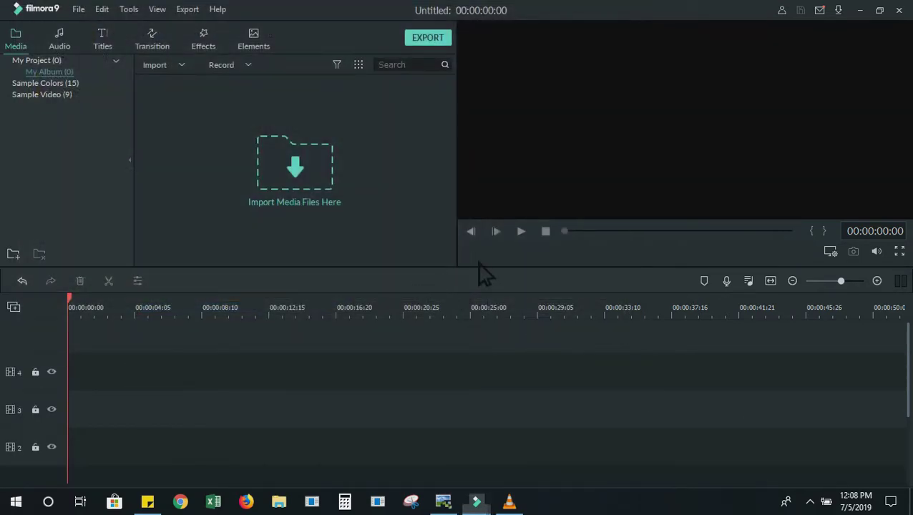
Import the SUNSET 1 video from the same folder into the media library.
right_click(293, 152)
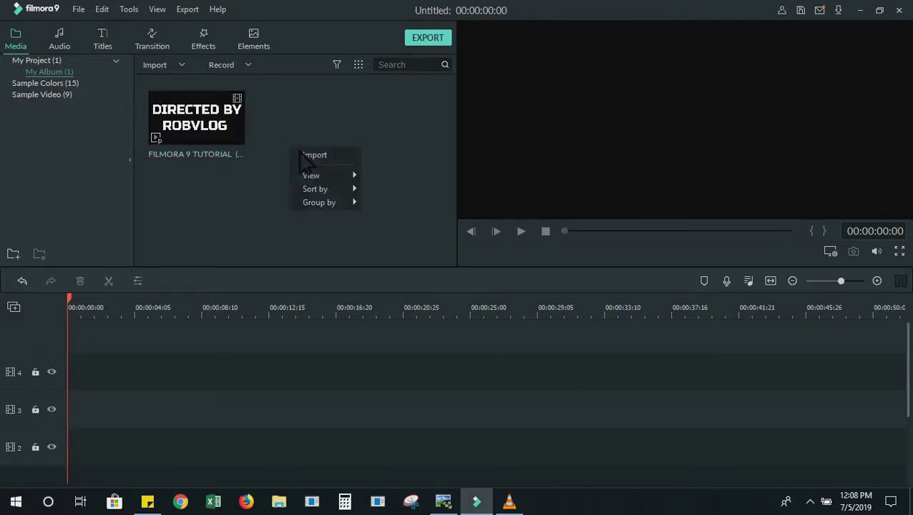
click(336, 157)
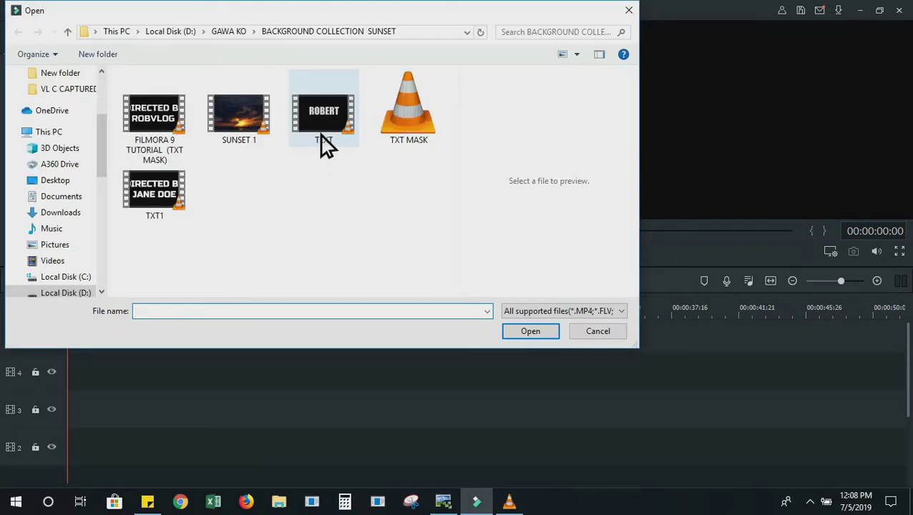
click(252, 136)
click(530, 332)
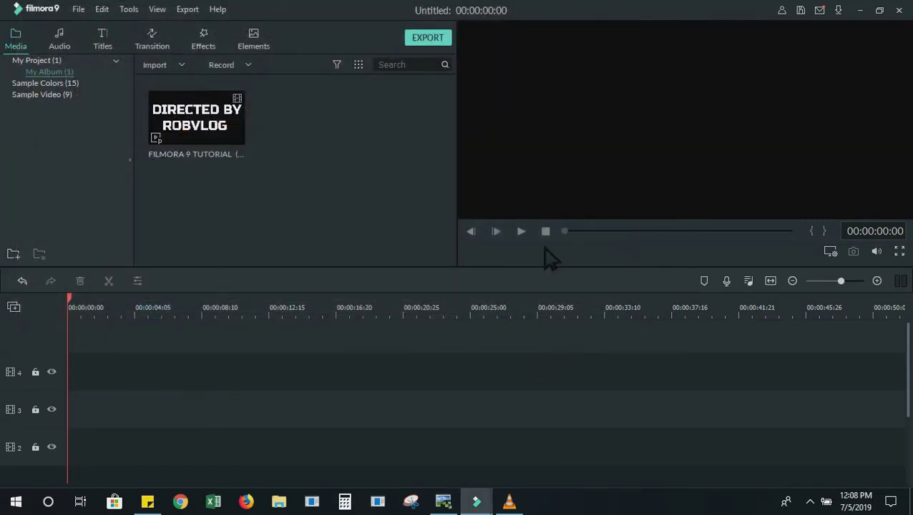
Place SUNSET 1 at the start of track 3 and two back-to-back copies of the exported text video on track 4.
drag(290, 147, 71, 402)
drag(243, 141, 77, 380)
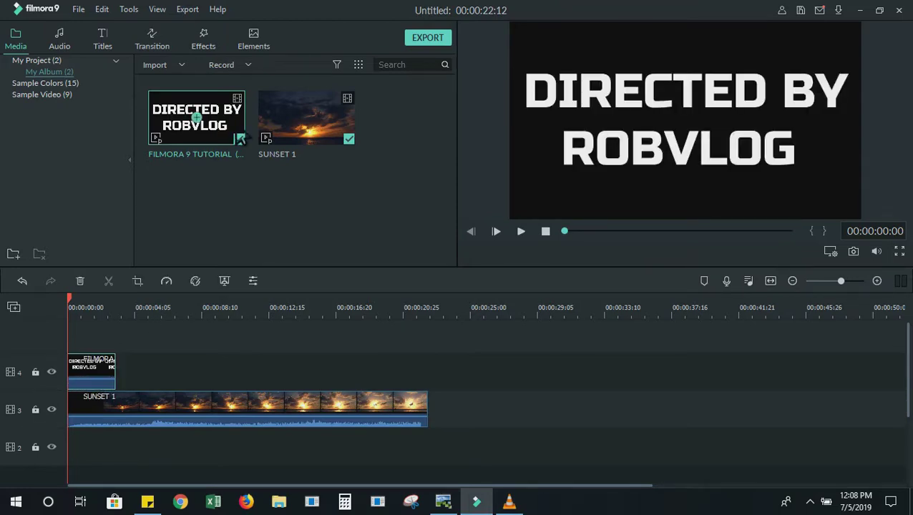
drag(246, 136, 129, 383)
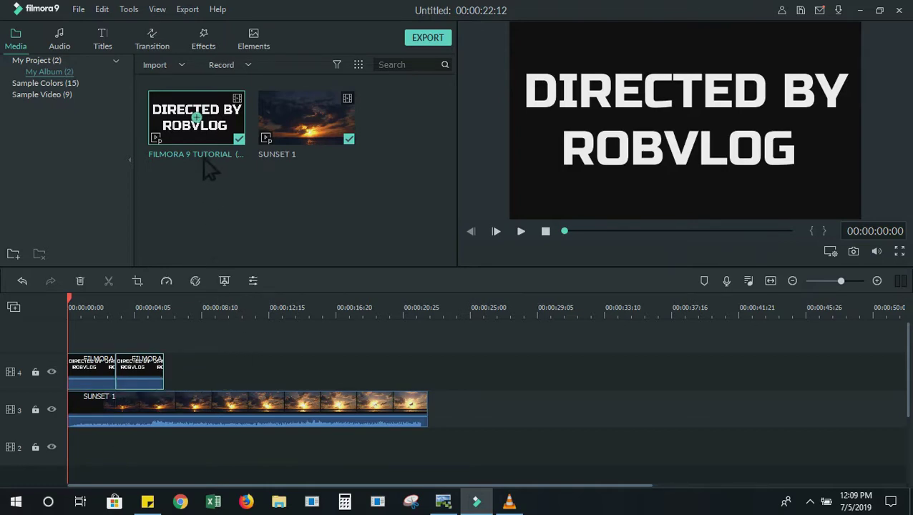
Extend track 4 to seven back-to-back copies of the text video and trim the end of SUNSET 1 to match them.
drag(224, 354, 171, 372)
drag(228, 141, 224, 372)
drag(196, 118, 319, 385)
drag(206, 120, 379, 390)
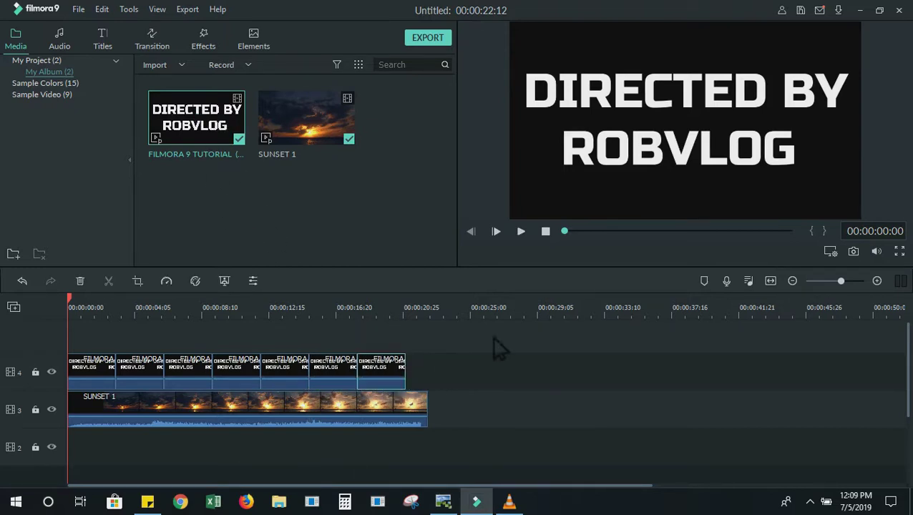
click(430, 409)
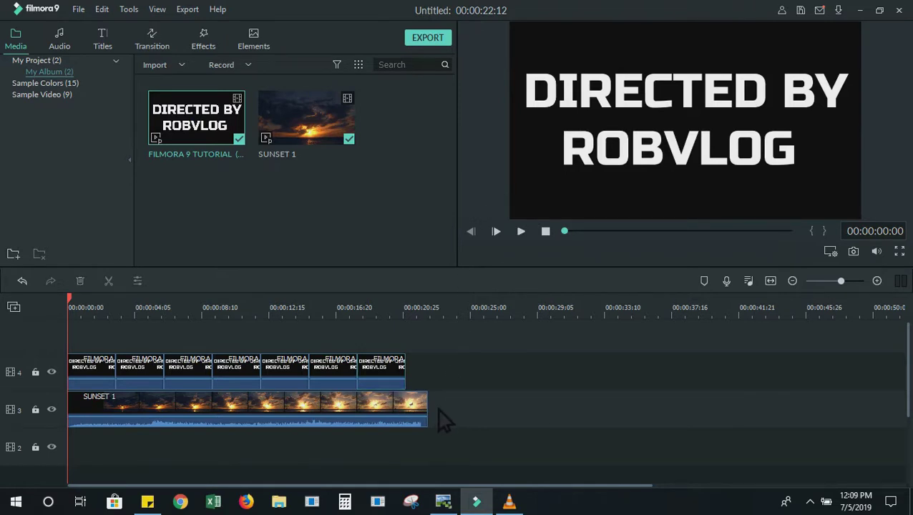
drag(428, 414, 405, 394)
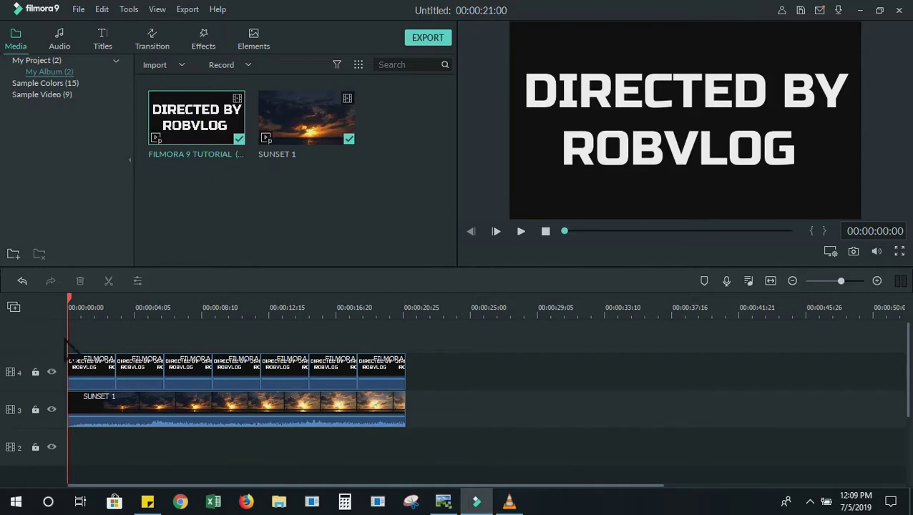
Set the blending mode of the first text clip on track 4 to Darken and the second to Multiply.
click(106, 377)
double_click(107, 379)
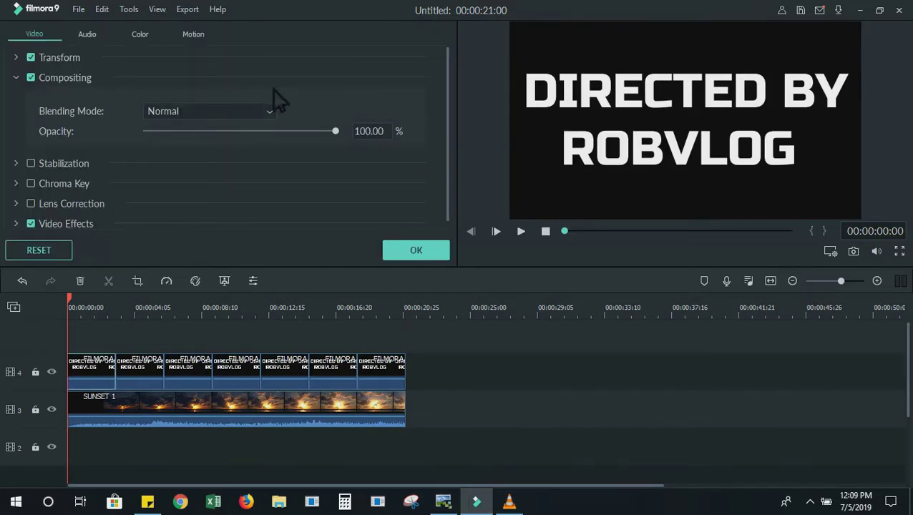
click(275, 113)
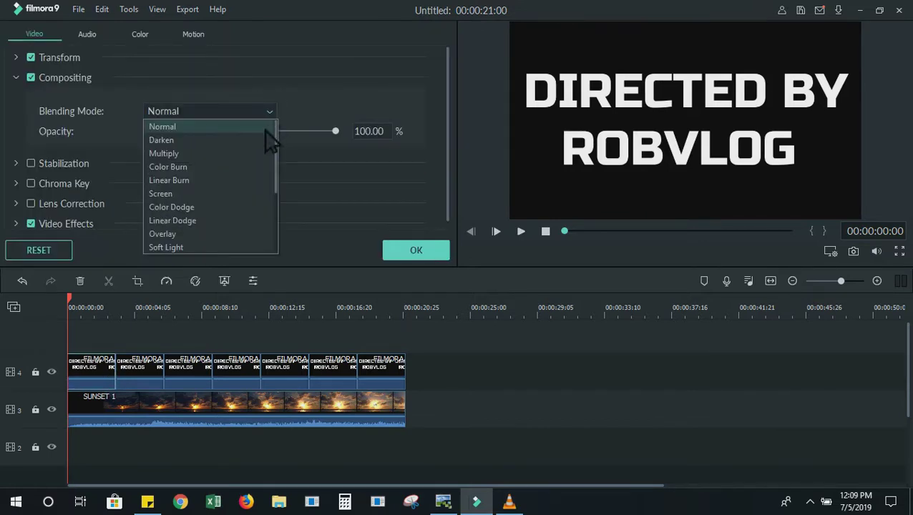
click(219, 141)
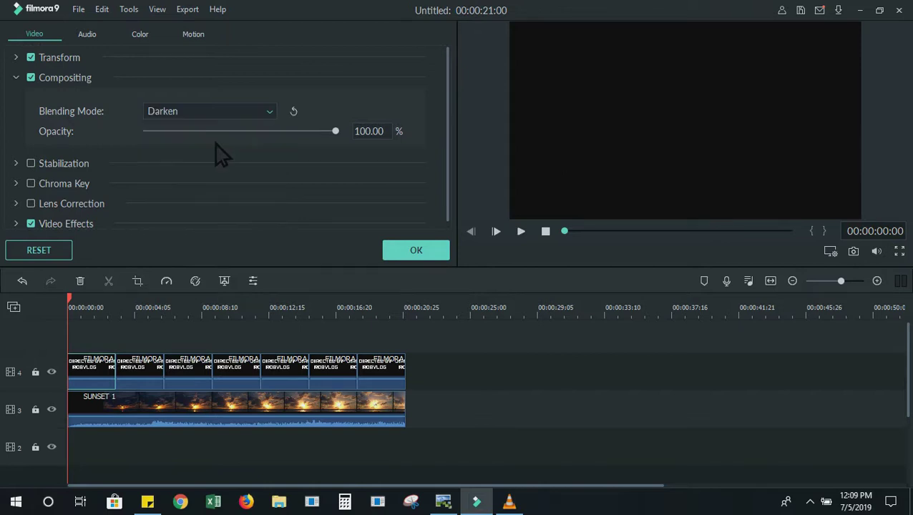
click(152, 380)
click(271, 112)
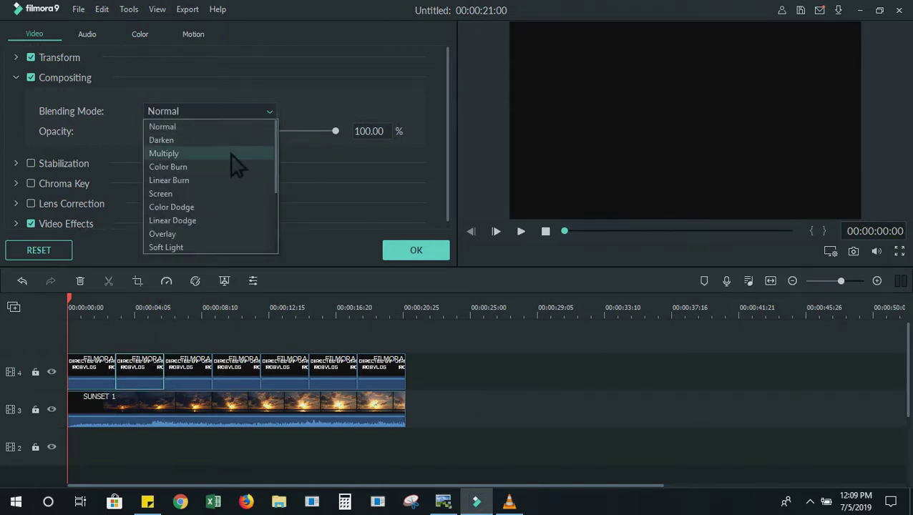
click(236, 155)
Set the blending mode of the third text clip to Color Burn and the fourth to Linear Burn.
click(203, 374)
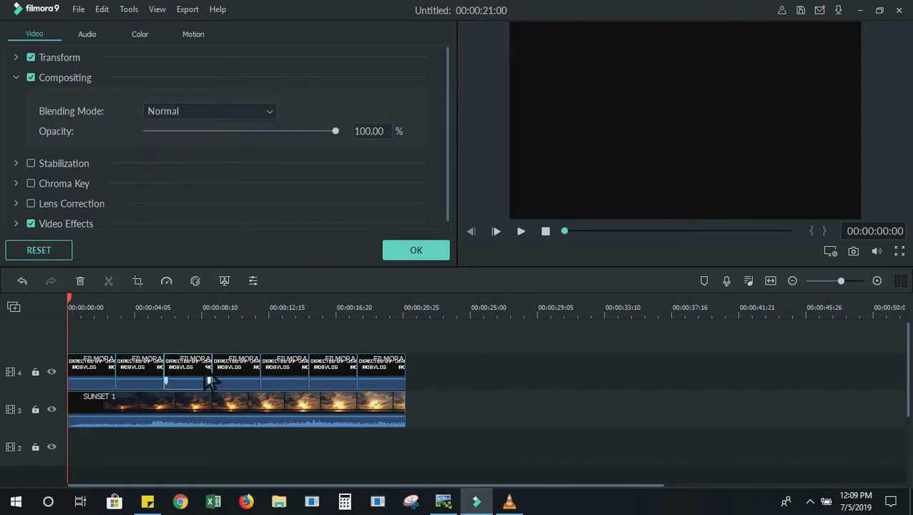
click(272, 112)
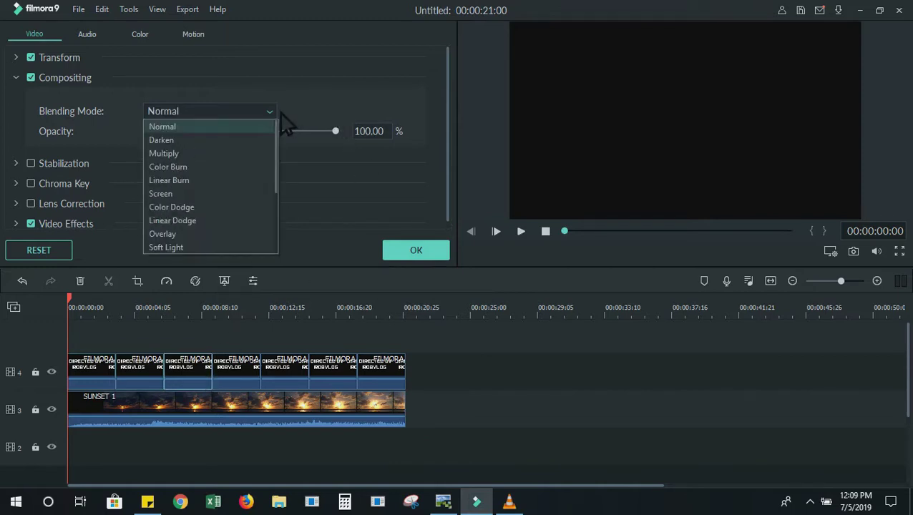
click(227, 168)
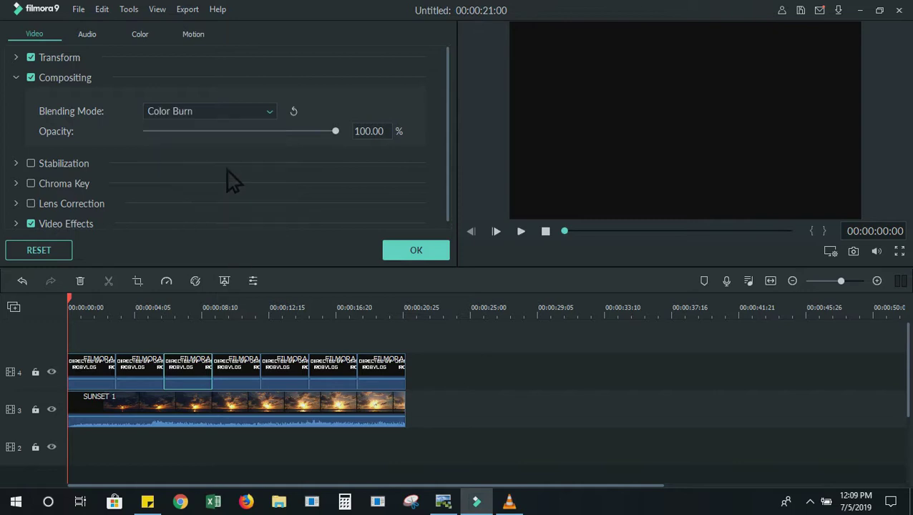
click(251, 379)
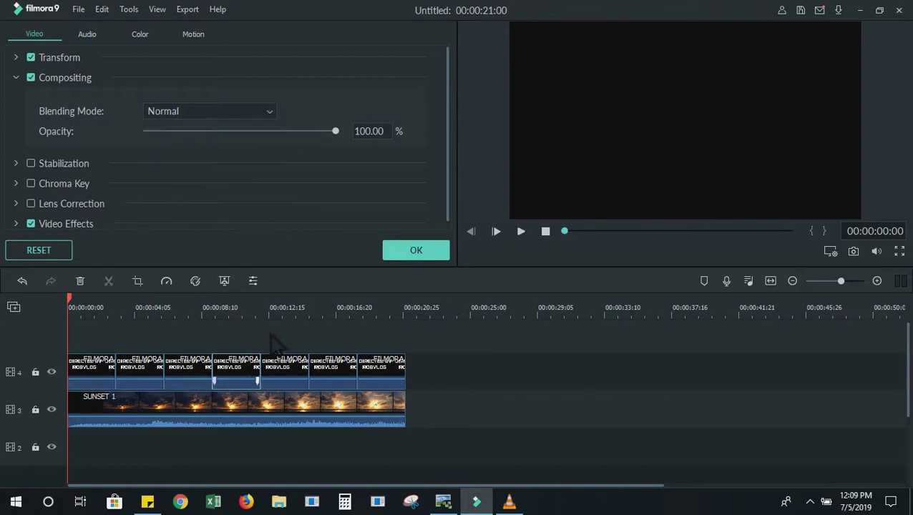
click(278, 115)
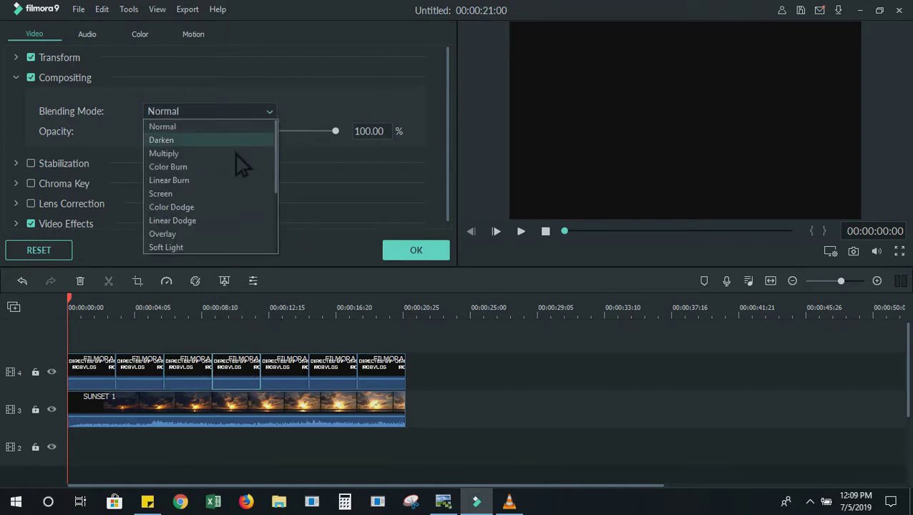
click(213, 181)
Set the blending mode of the fifth text clip to Screen and the sixth to Color Dodge.
click(298, 374)
click(278, 113)
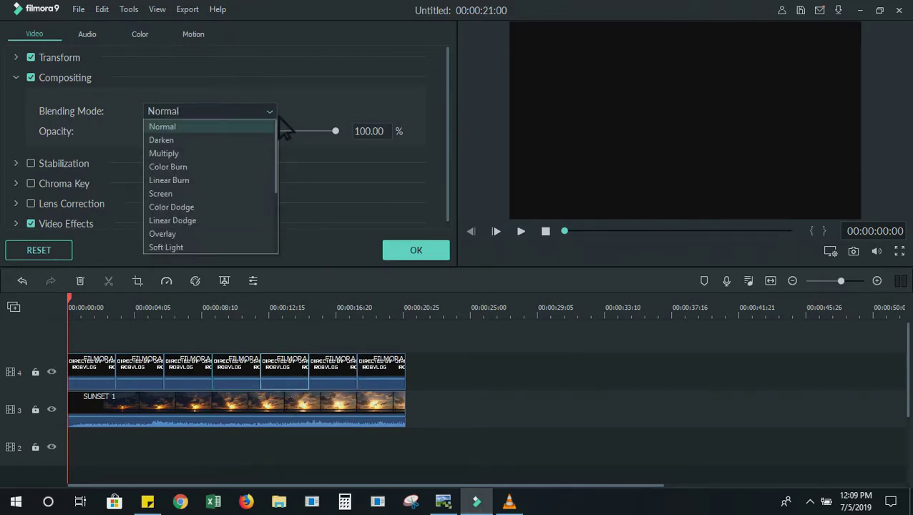
click(193, 194)
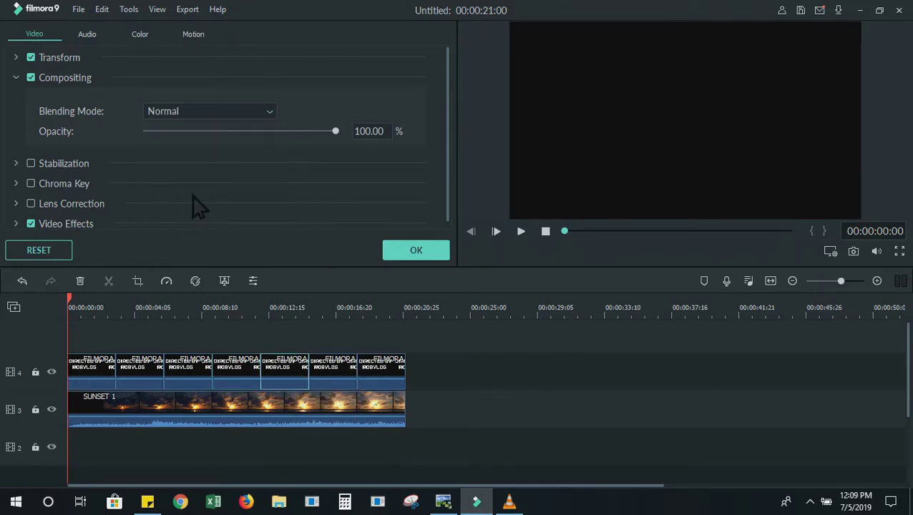
click(334, 375)
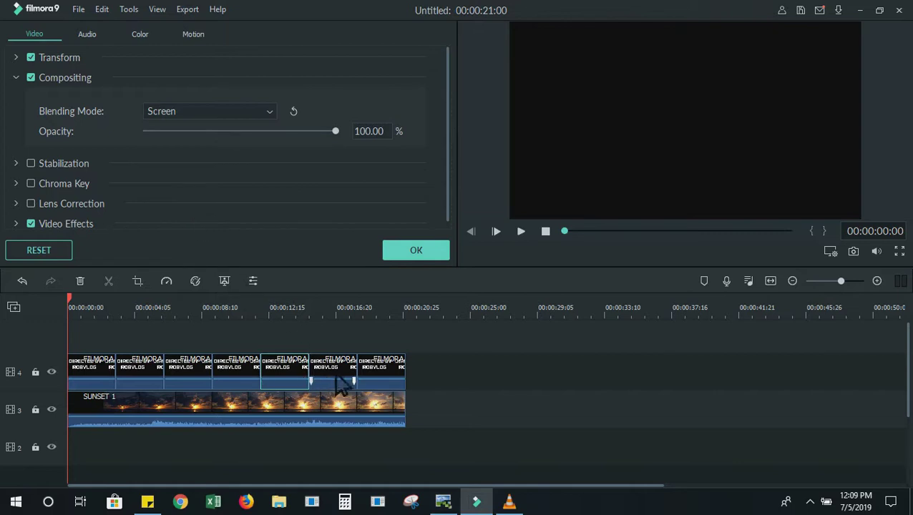
click(279, 113)
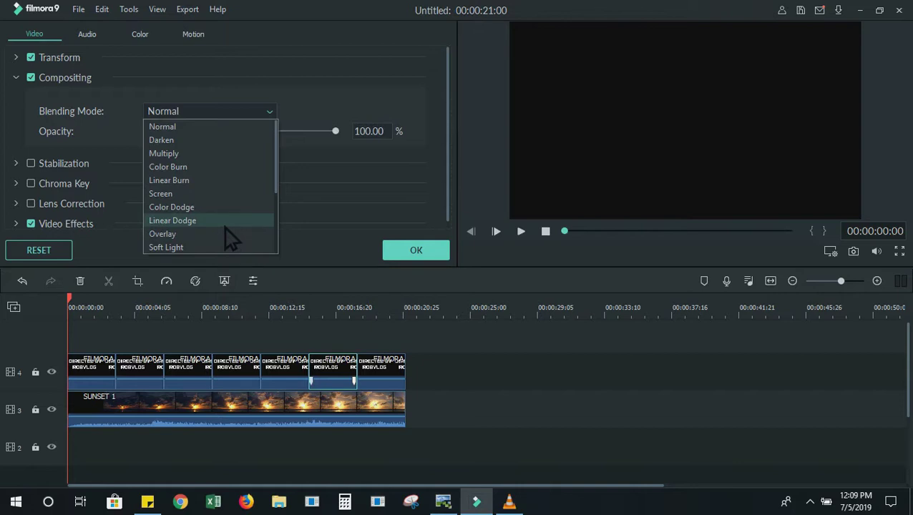
click(230, 208)
Set the blending mode of the seventh text clip to Overlay and accept the clip settings.
click(375, 378)
click(271, 112)
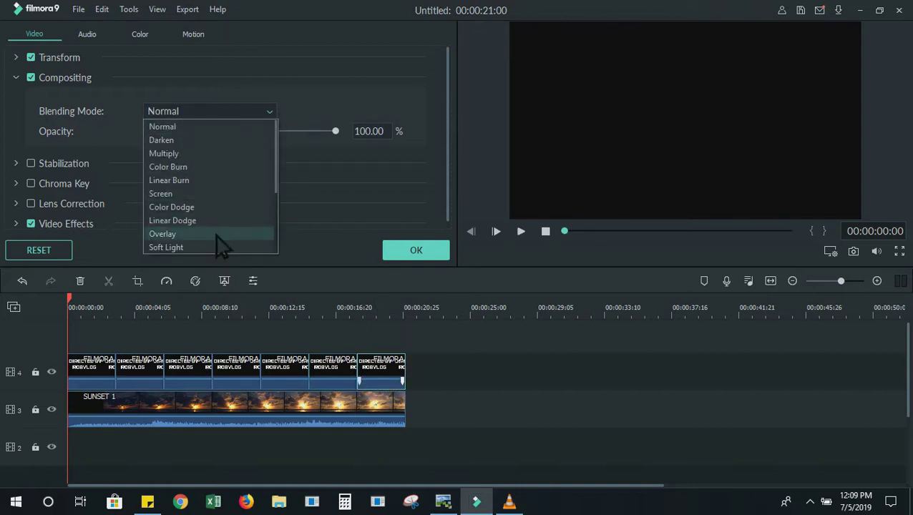
click(207, 234)
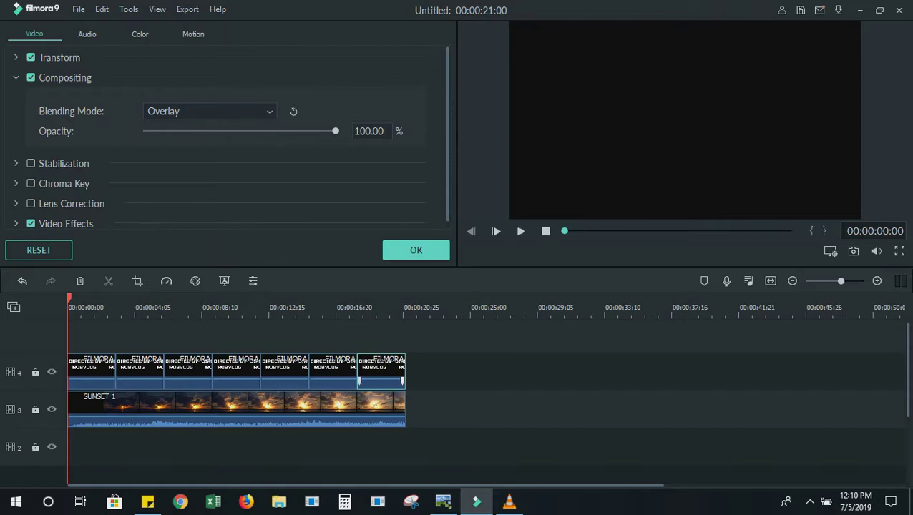
click(435, 256)
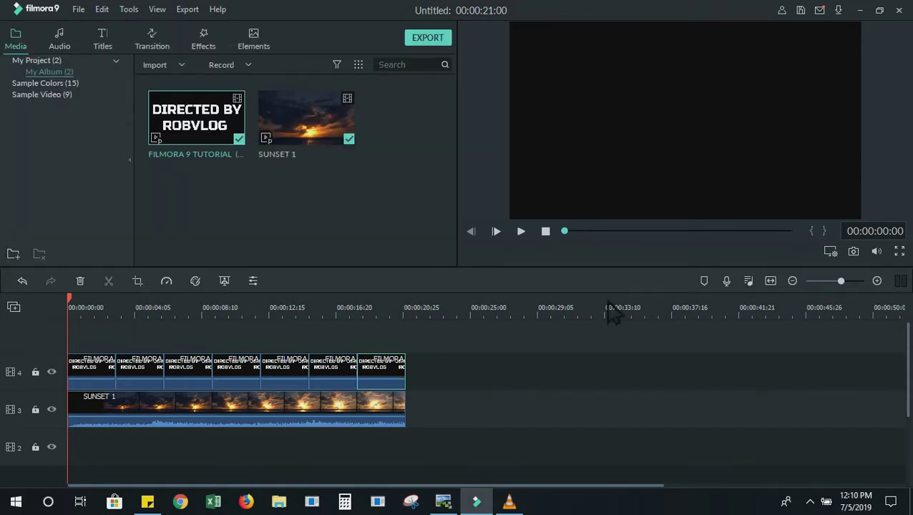
Play the timeline to review the blended text clips and return the playhead to the start.
click(521, 231)
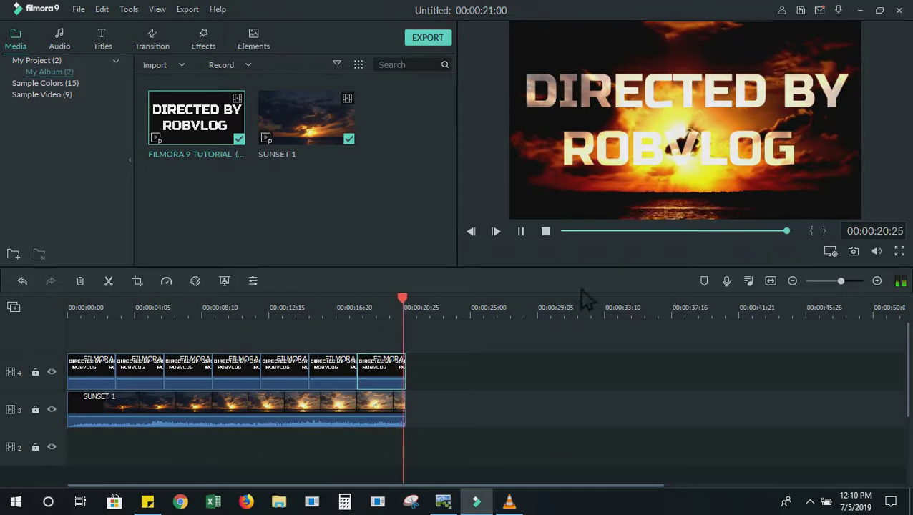
click(113, 380)
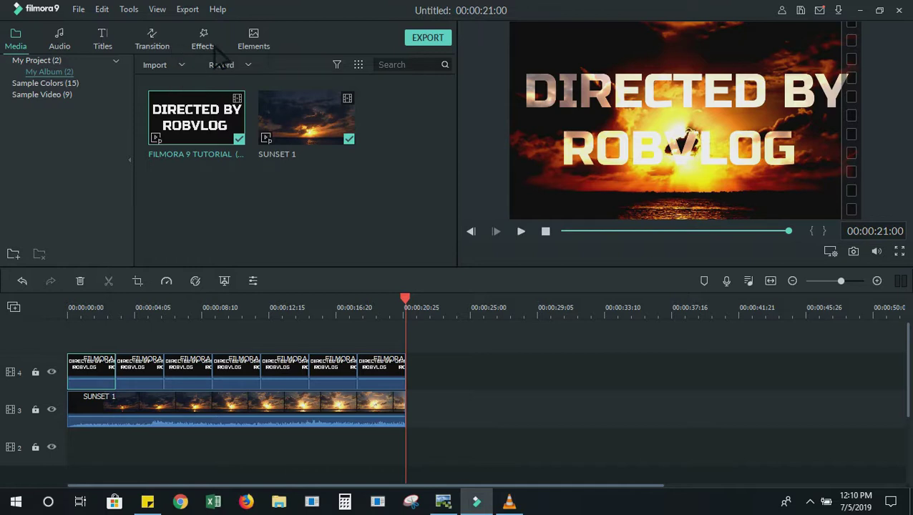
drag(414, 307, 55, 332)
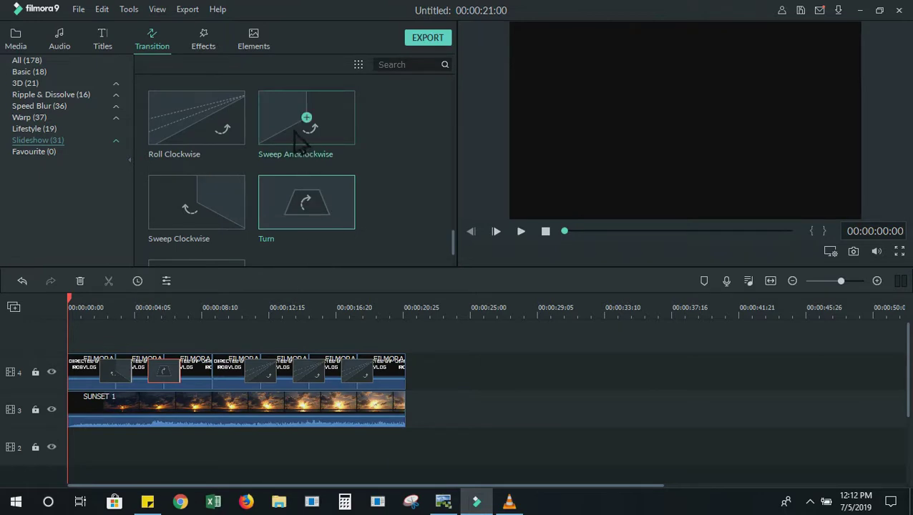
Add Sweep Anticlockwise between the third and fourth text clips and replace the transition between the fifth and sixth with Swap.
drag(301, 141, 215, 379)
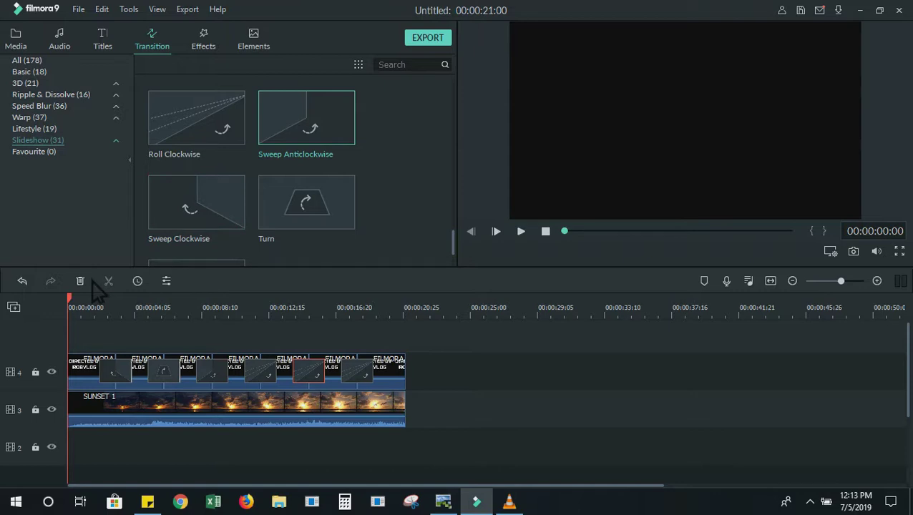
key(Delete)
scroll(276, 150, up, 3)
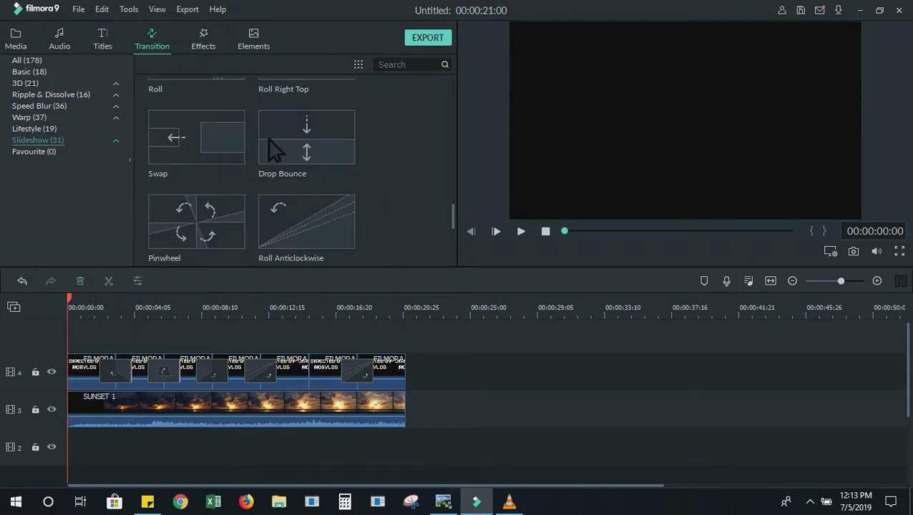
drag(240, 142, 314, 368)
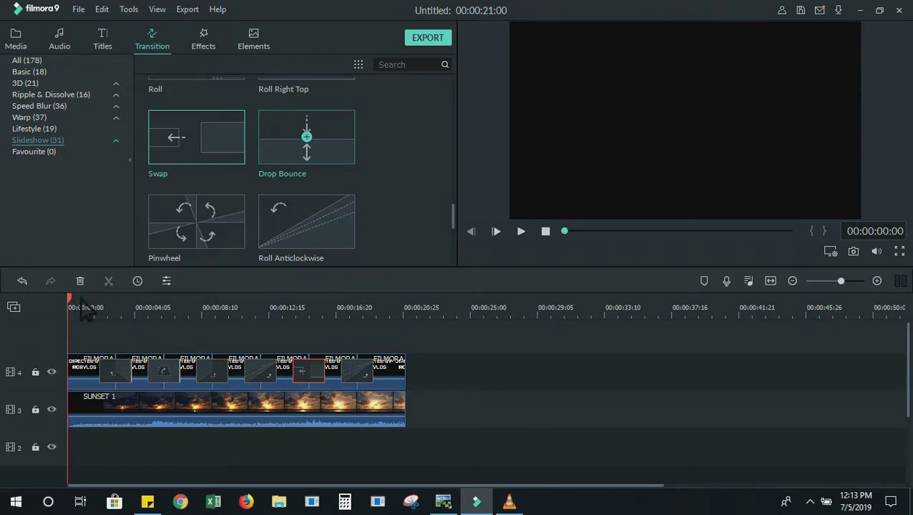
click(524, 232)
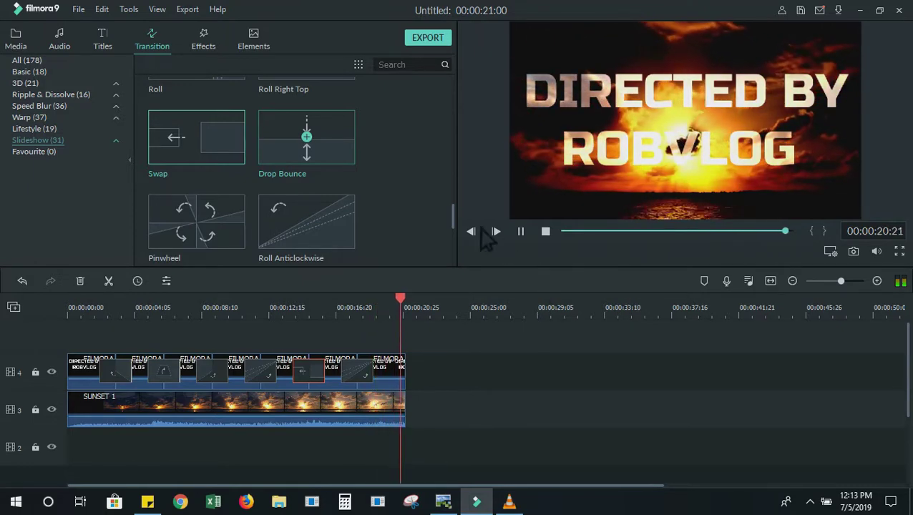
Detach the audio from the SUNSET 1 clip and delete the detached audio.
click(286, 425)
right_click(285, 427)
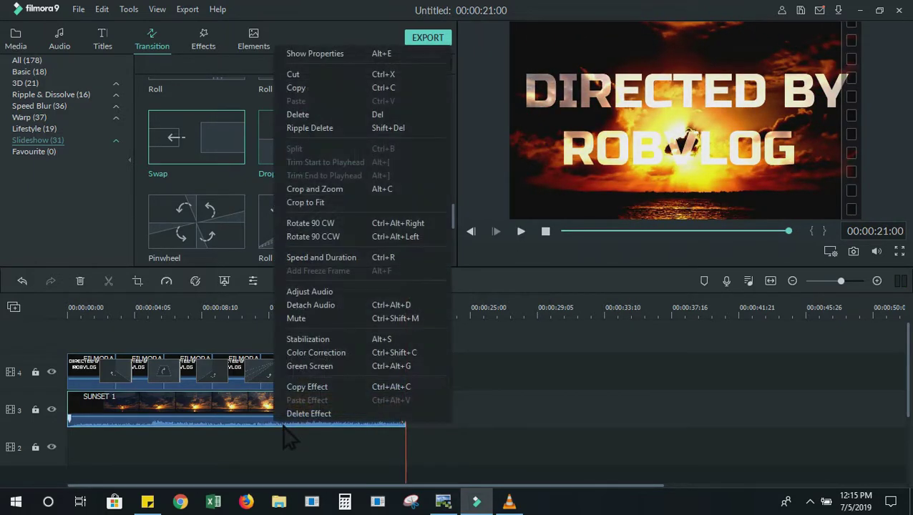
click(334, 313)
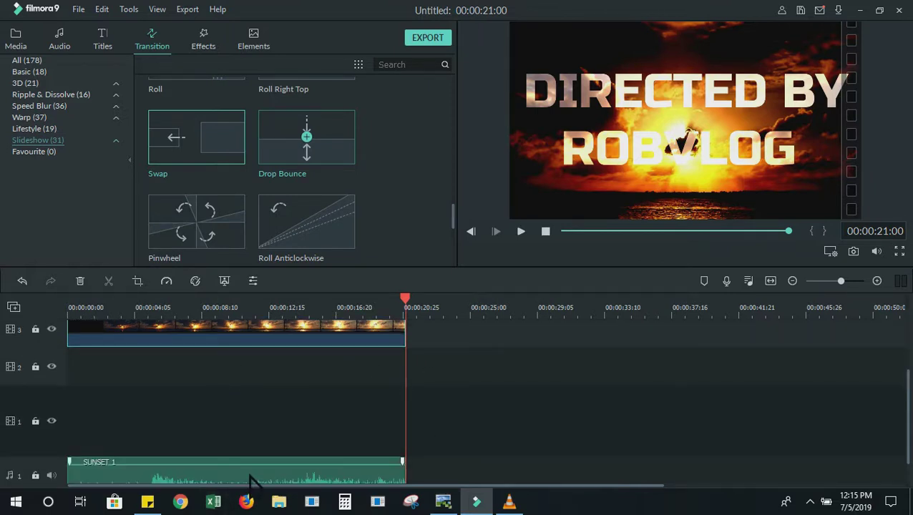
right_click(253, 476)
click(306, 356)
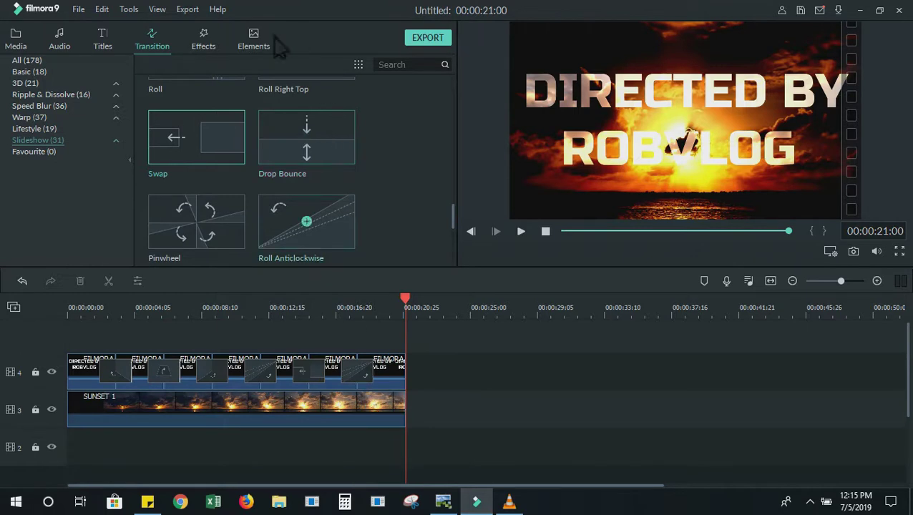
Preview the music Always Dreaming - Same Town Forever and place it at the start of audio track 1.
click(60, 40)
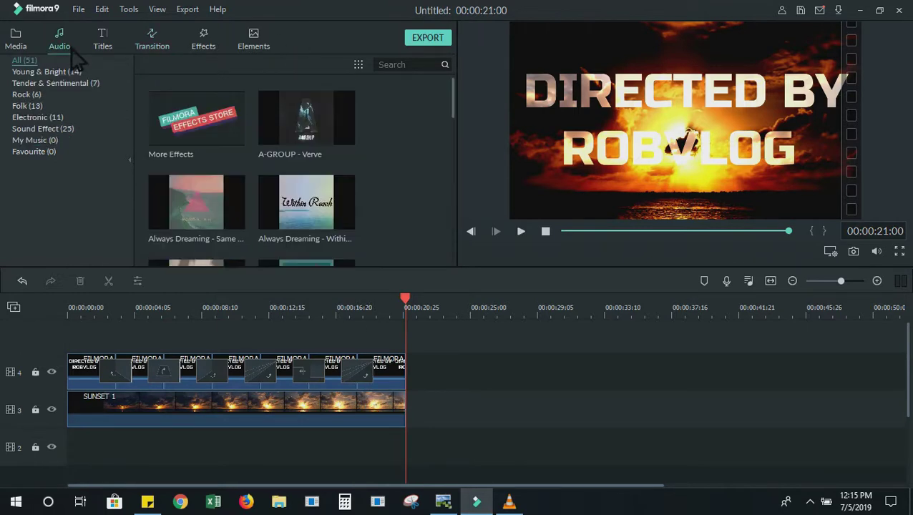
double_click(197, 202)
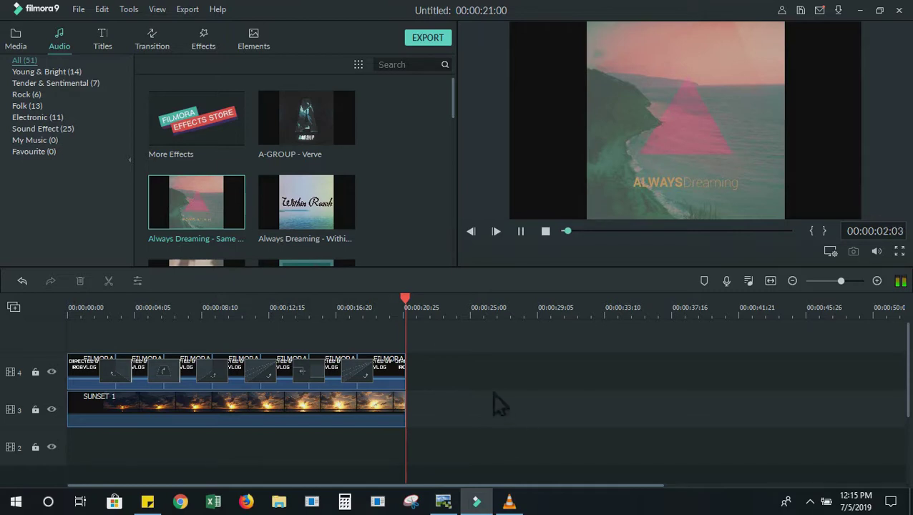
scroll(493, 396, down, 3)
scroll(491, 387, up, 3)
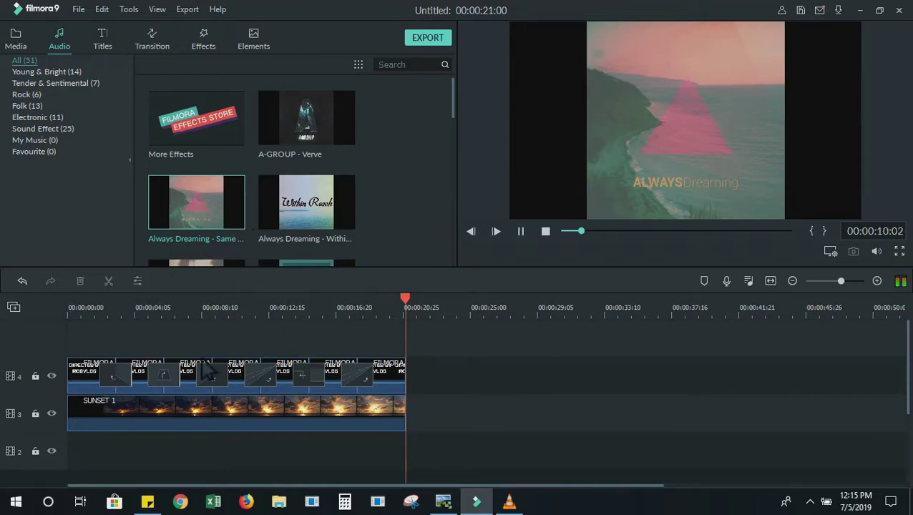
scroll(208, 370, down, 3)
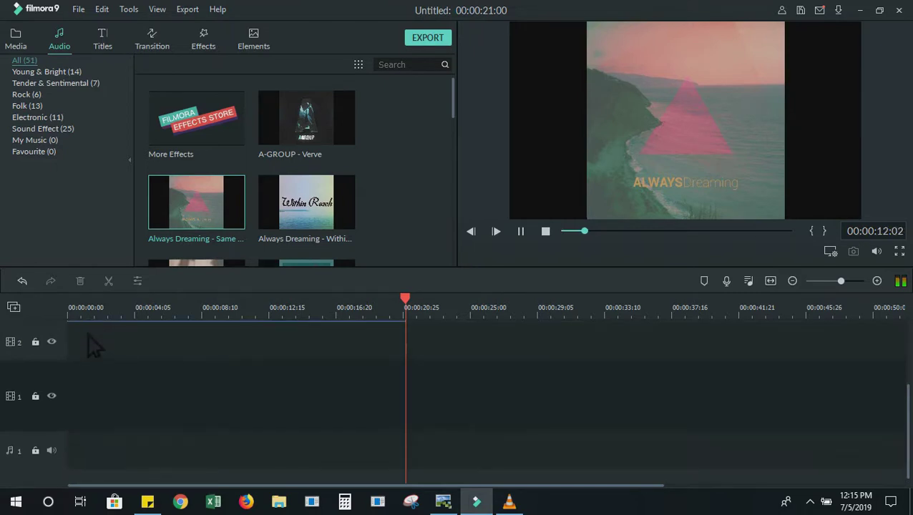
drag(96, 261, 114, 450)
scroll(329, 390, up, 3)
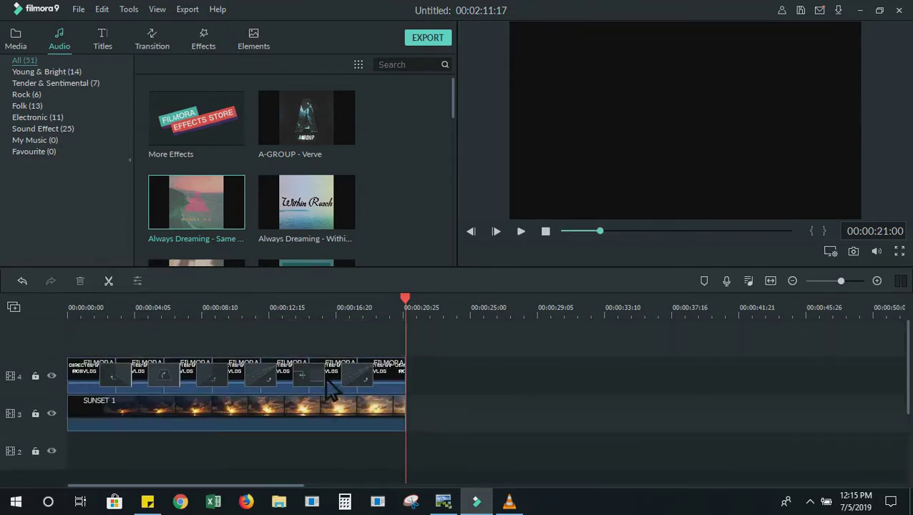
scroll(326, 378, down, 1)
scroll(326, 378, down, 1)
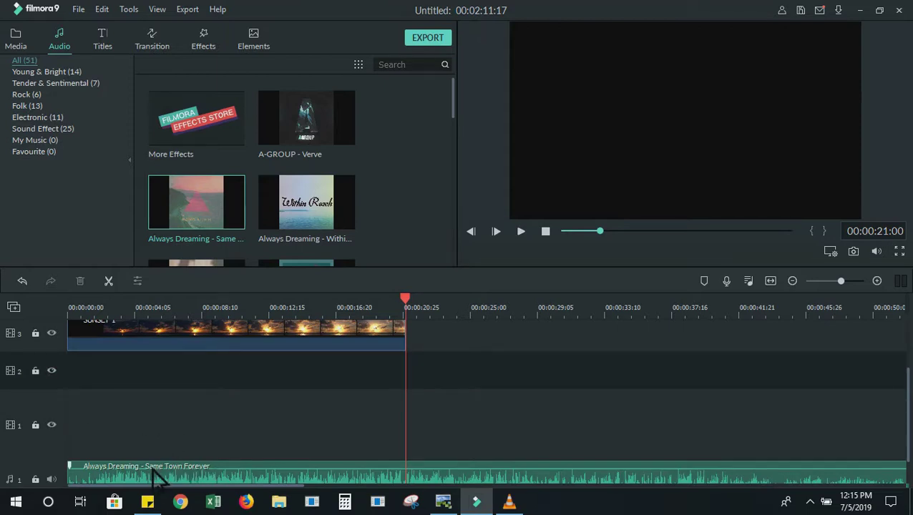
Move all the text clips with their transitions to video track 2 and the SUNSET 1 clip to video track 1.
scroll(458, 384, up, 2)
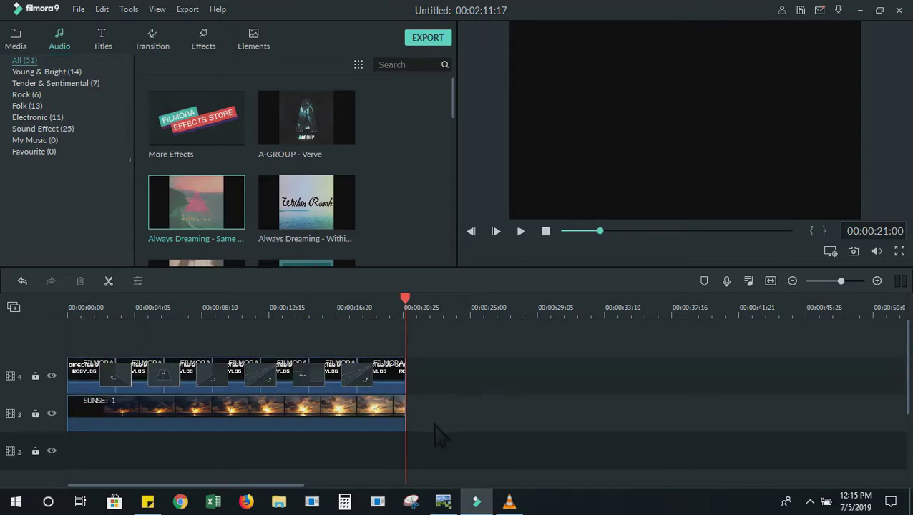
drag(443, 425, 42, 356)
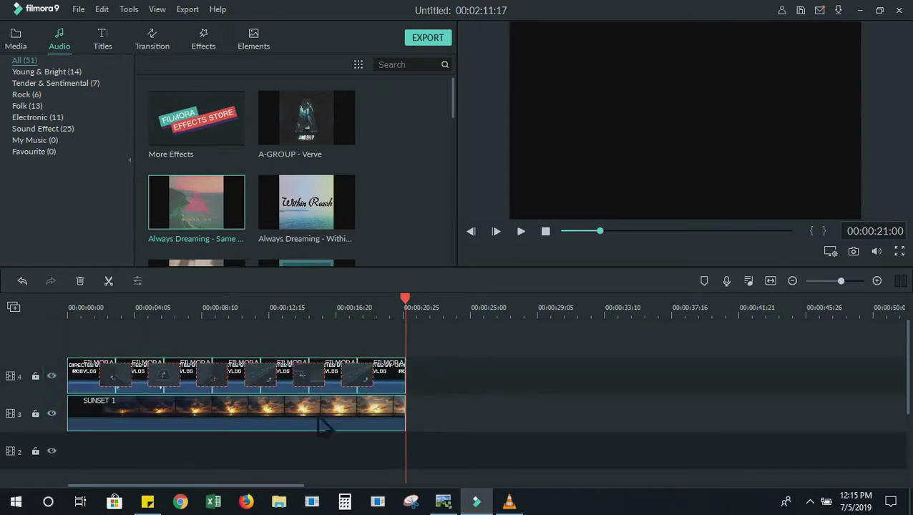
drag(299, 405, 288, 469)
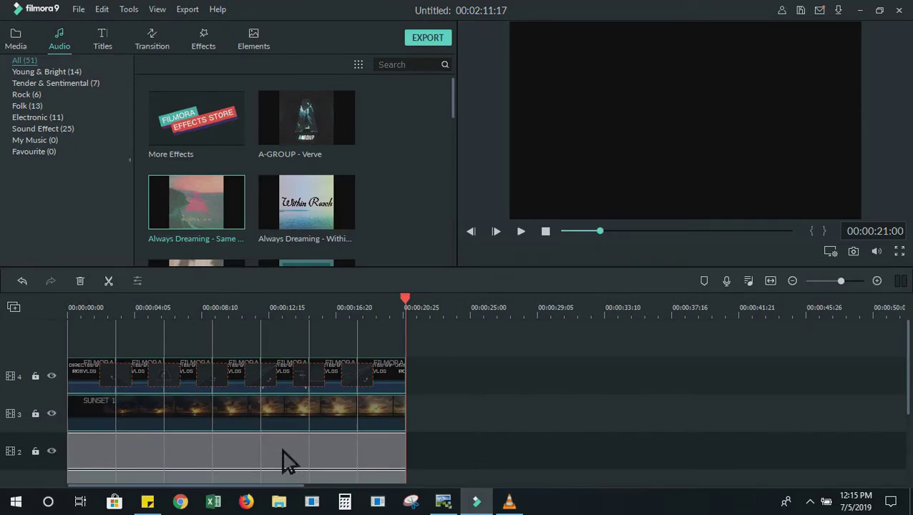
drag(288, 455, 288, 457)
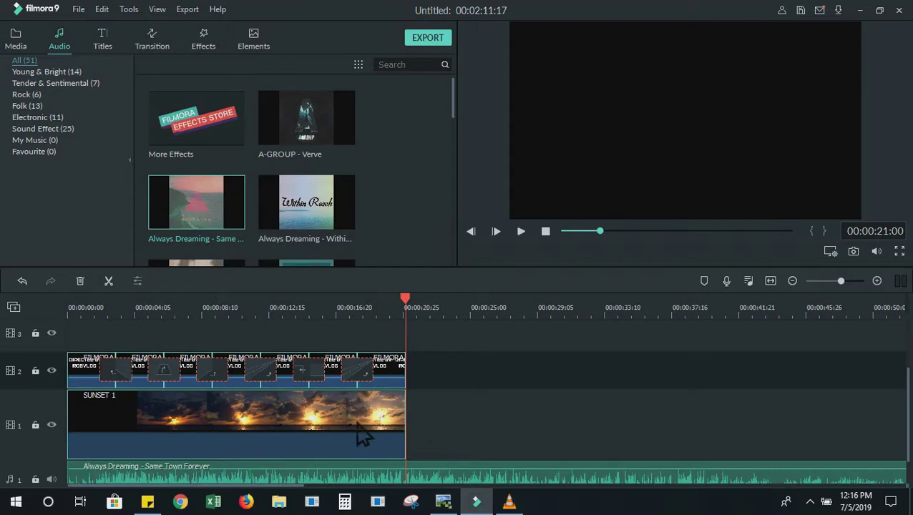
Split the Always Dreaming - Same Town Forever music at 00:00:21:00, where the video clips end, and delete the remainder.
click(464, 476)
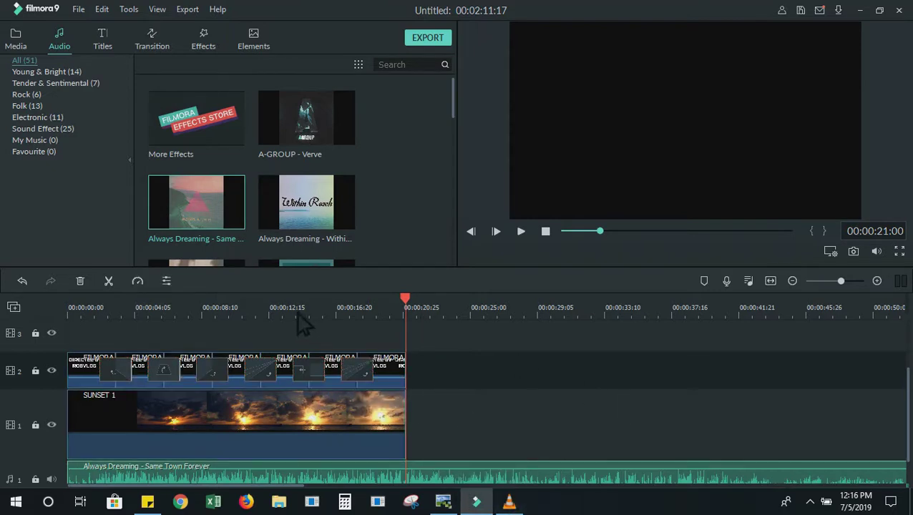
click(109, 282)
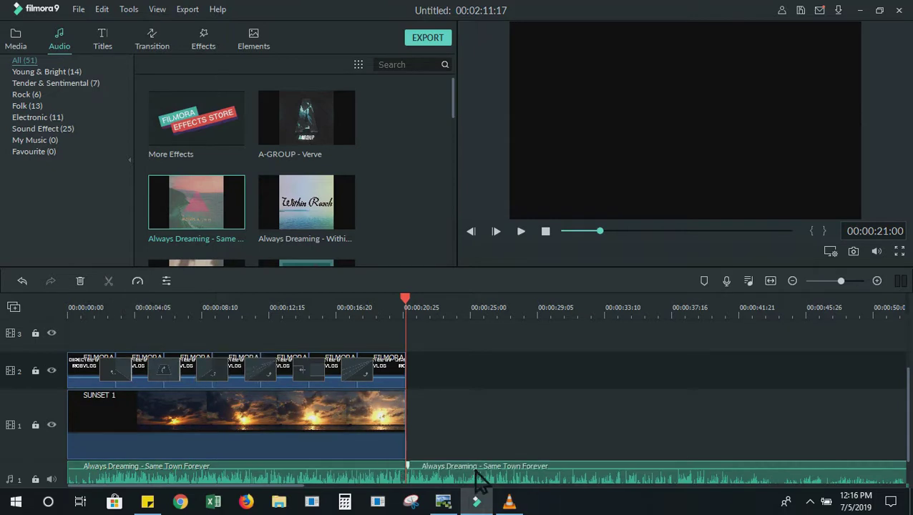
key(Delete)
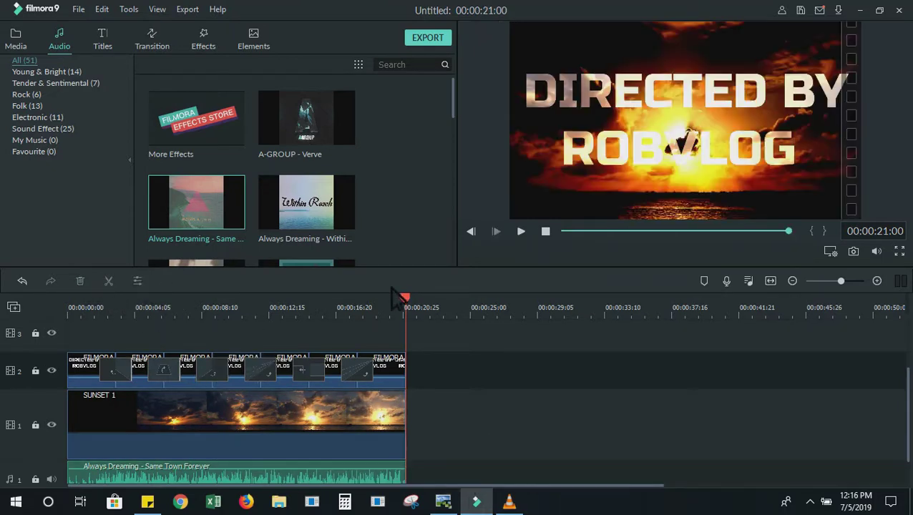
Play the whole timeline from the start to review the text mask with its music, and return to the project media.
drag(416, 309, 68, 315)
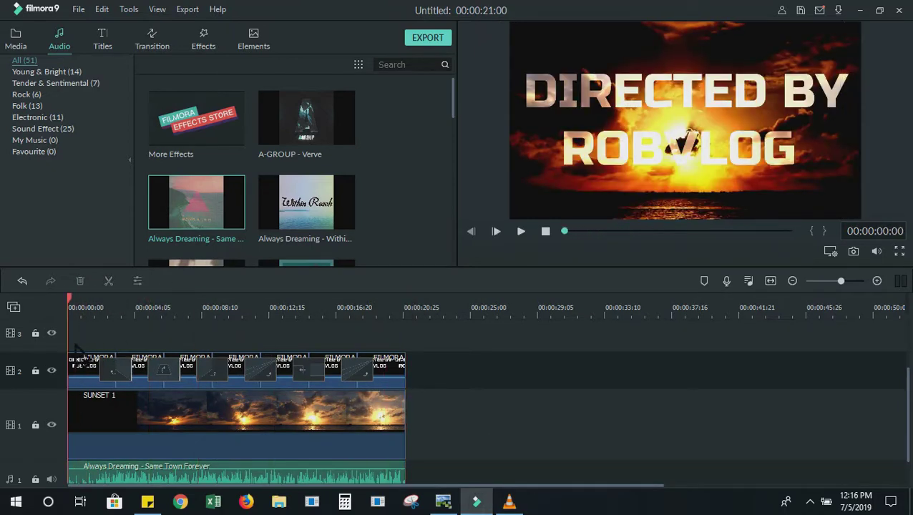
click(529, 235)
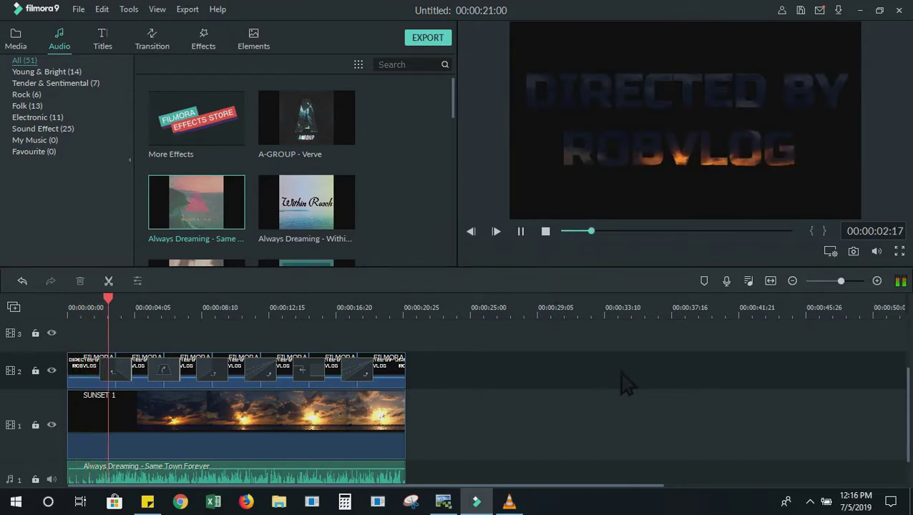
click(16, 41)
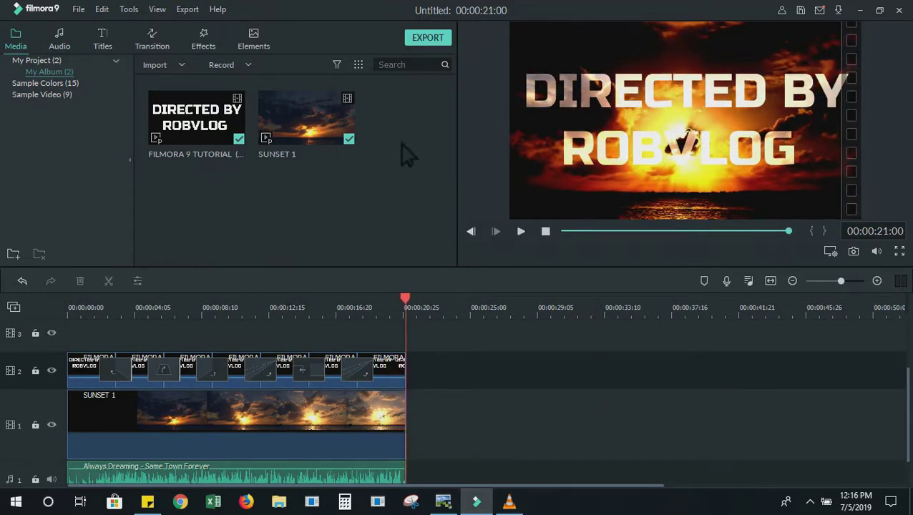
Export the video to the computer as an MP4 named FILMORA TEXT MASK TUTORIAL and close the export window.
click(444, 43)
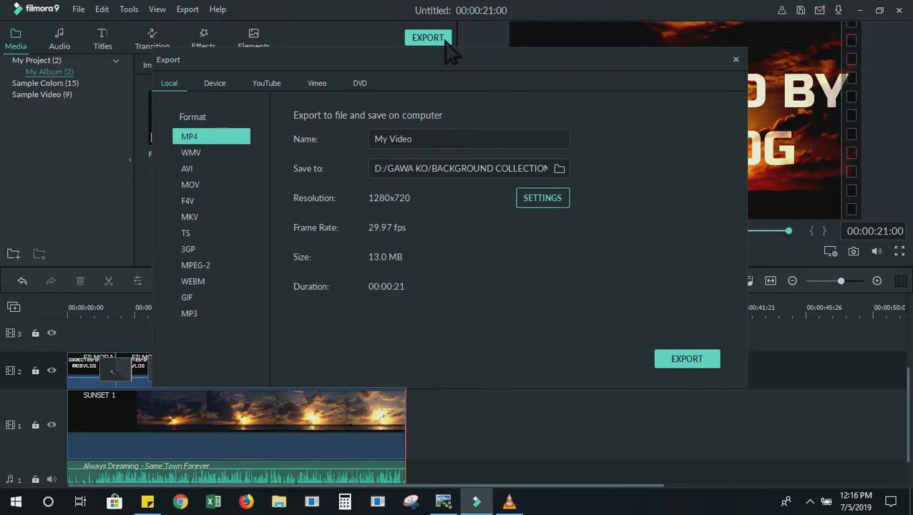
drag(407, 146, 349, 153)
text(FILMORA )
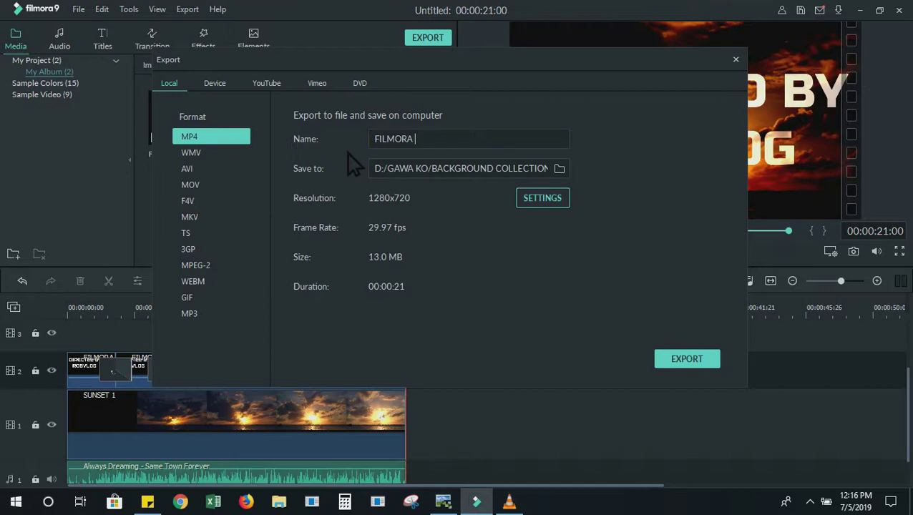
text(TEXT MASK TUTORIAL)
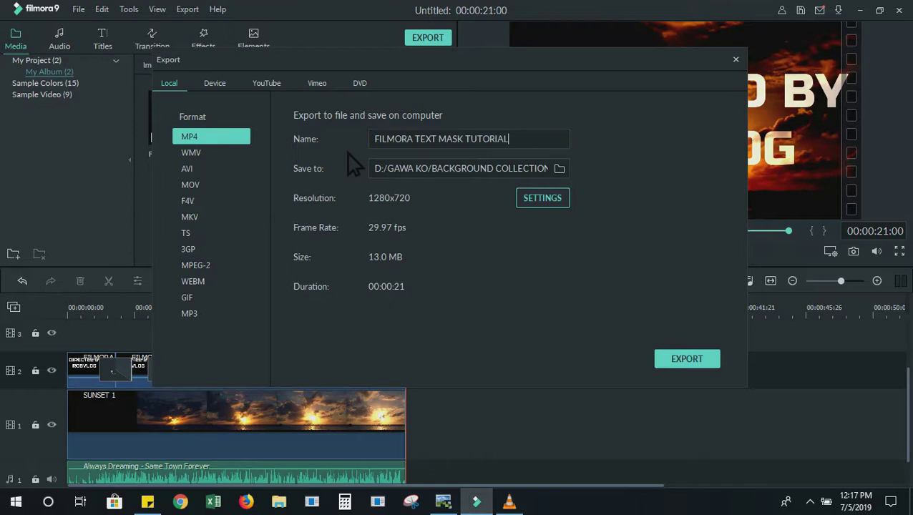
click(688, 359)
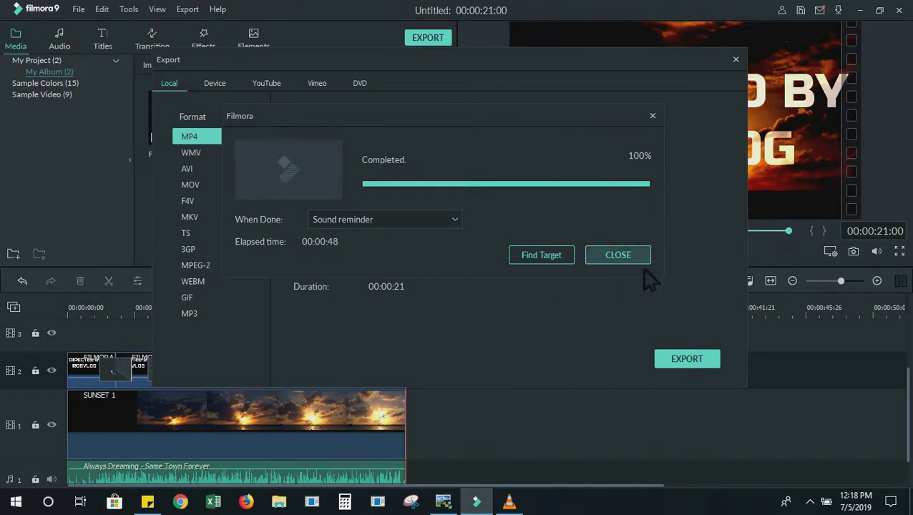
click(618, 256)
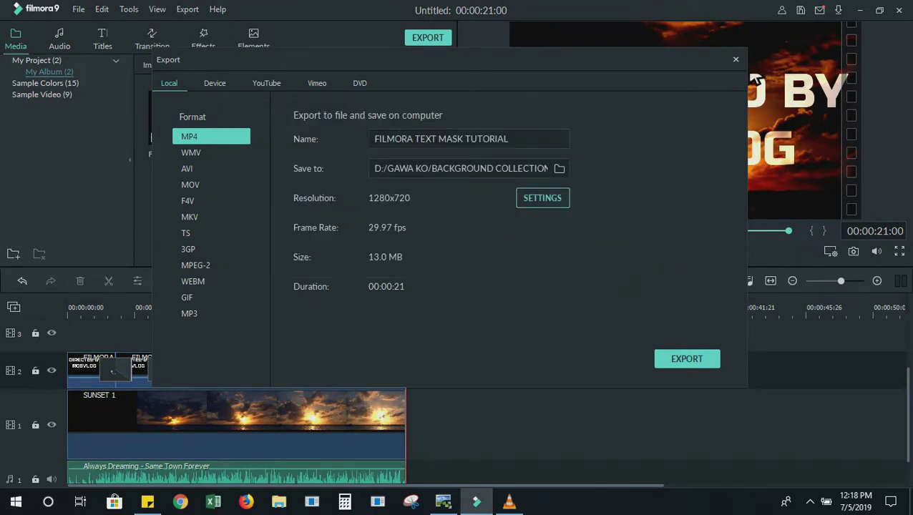
click(736, 59)
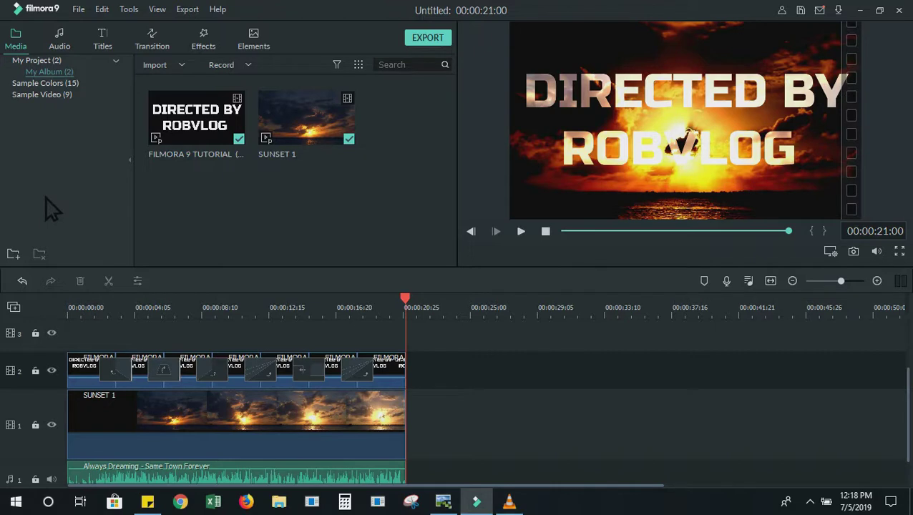